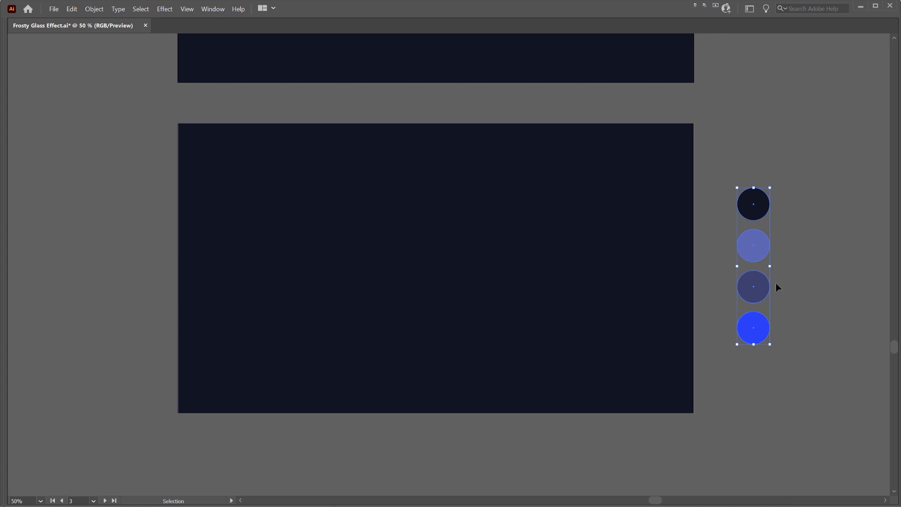
- Show the hidden panels and place the Swatches panel group beside the column of palette circles
{"action": "scroll", "coordinate": [806, 252], "scroll_direction": "up", "scroll_amount": 3}
{"action": "left_click_drag", "start_coordinate": [806, 261], "coordinate": [669, 253]}
{"action": "key", "text": "ctrl+minus"}
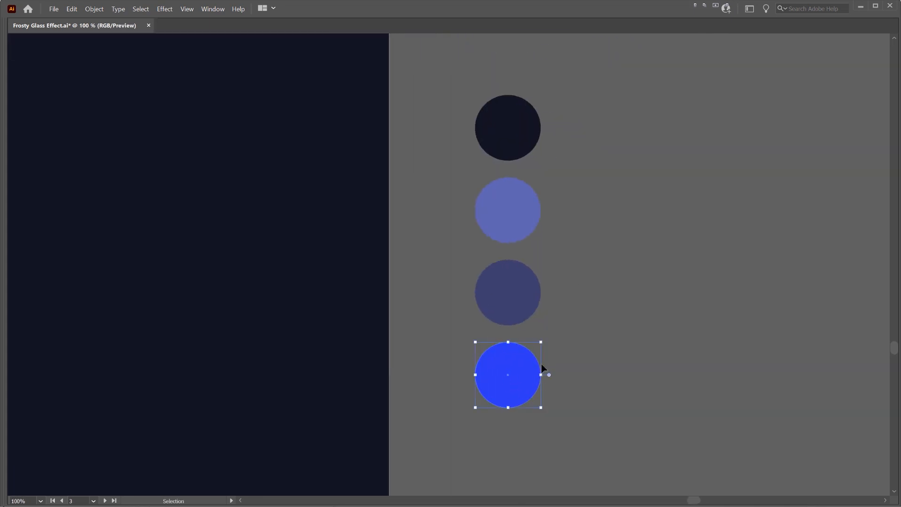
{"action": "left_click", "coordinate": [528, 208]}
{"action": "key", "text": "ctrl+plus"}
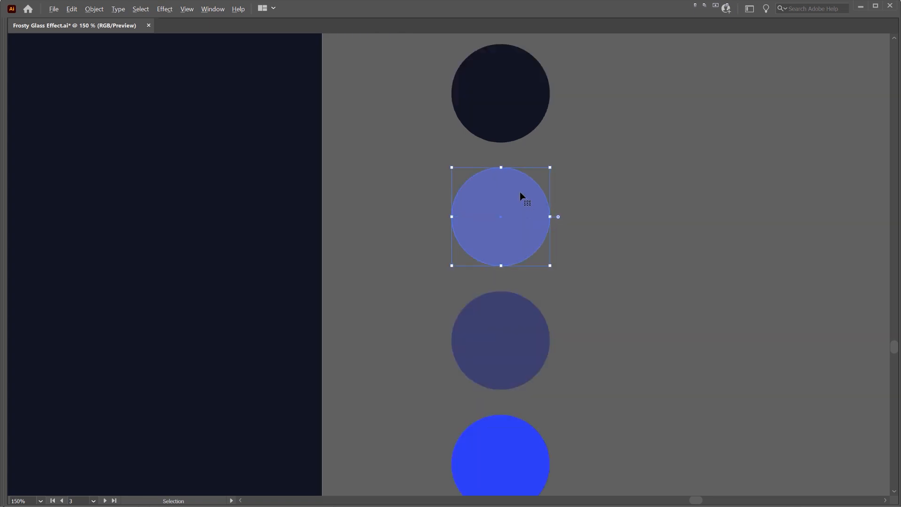
{"action": "key", "text": "Tab"}
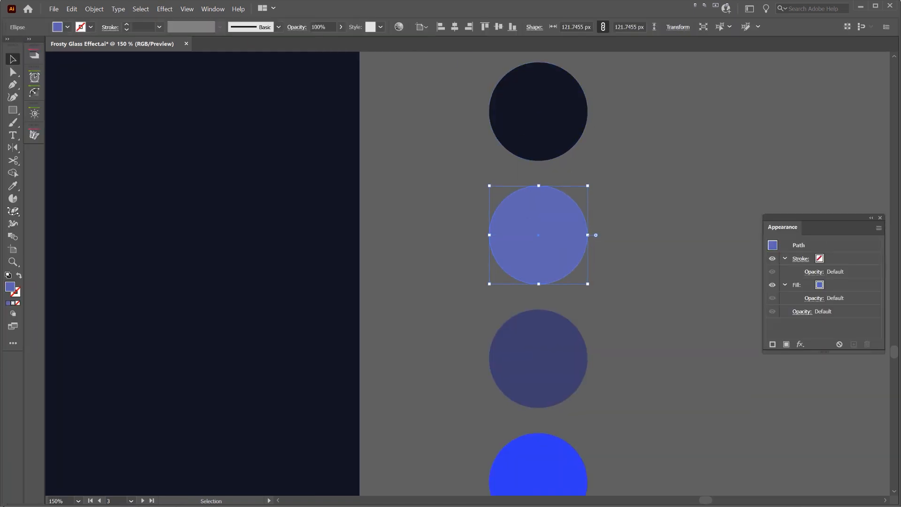
{"action": "left_click_drag", "start_coordinate": [900, 113], "coordinate": [634, 118]}
{"action": "left_click_drag", "start_coordinate": [802, 217], "coordinate": [900, 221]}
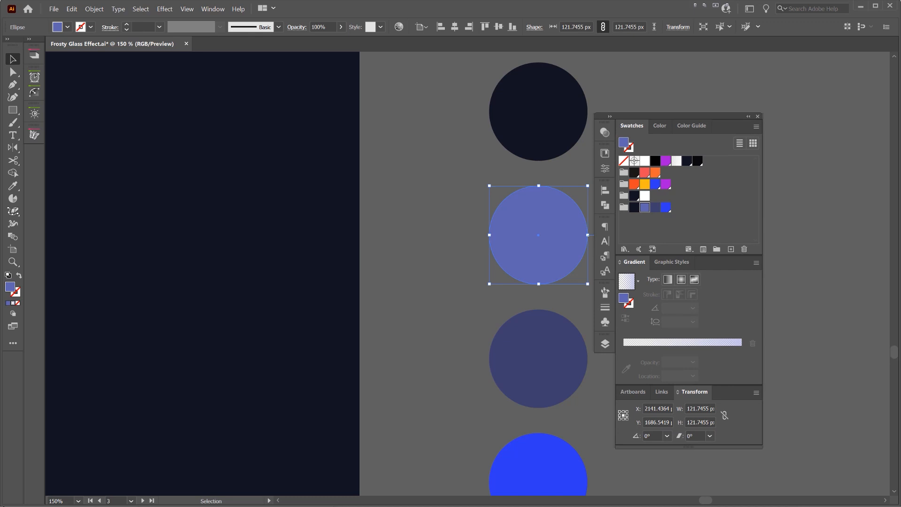
{"action": "left_click_drag", "start_coordinate": [640, 119], "coordinate": [661, 112]}
- Examine the Color Guide for the darkest circle, looking through its harmony rules and choosing Shades
{"action": "left_click", "coordinate": [544, 91]}
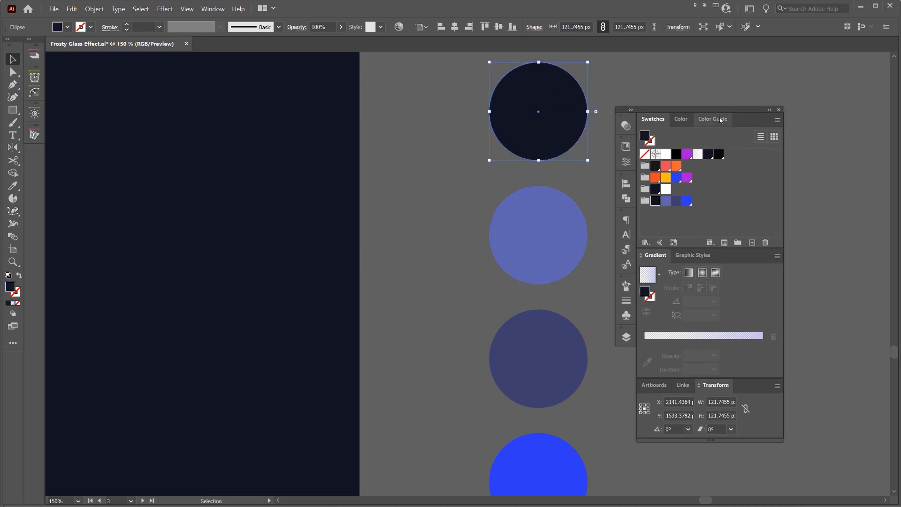
{"action": "left_click", "coordinate": [712, 118]}
{"action": "left_click", "coordinate": [737, 81]}
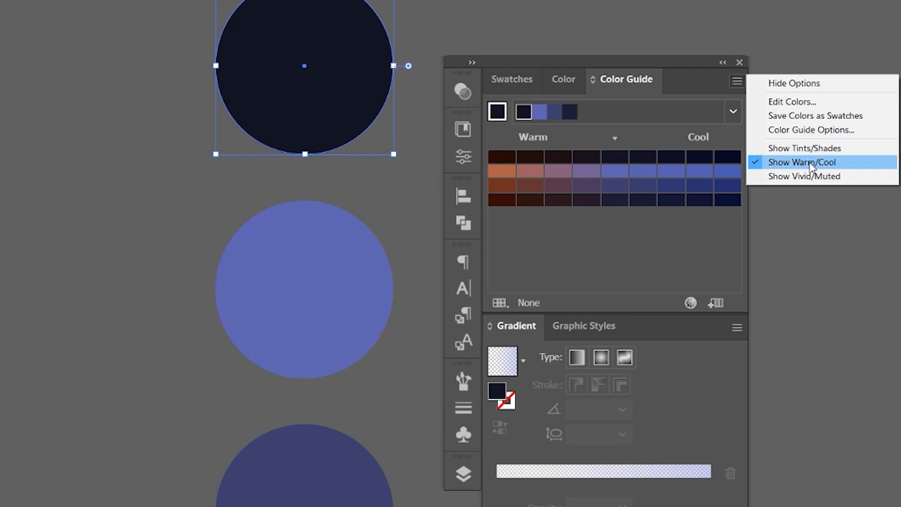
{"action": "left_click", "coordinate": [733, 111]}
{"action": "left_click", "coordinate": [733, 111]}
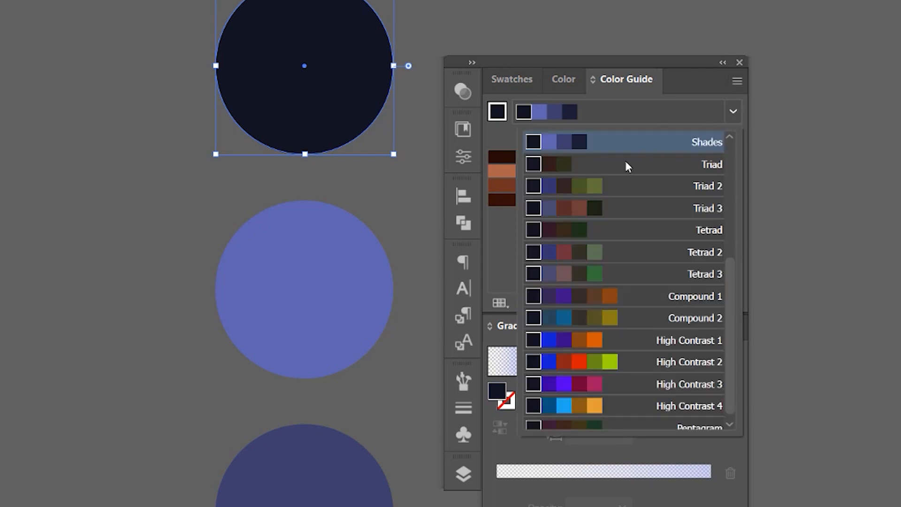
{"action": "scroll", "coordinate": [631, 297], "scroll_direction": "down", "scroll_amount": 1}
{"action": "scroll", "coordinate": [665, 359], "scroll_direction": "up", "scroll_amount": 5}
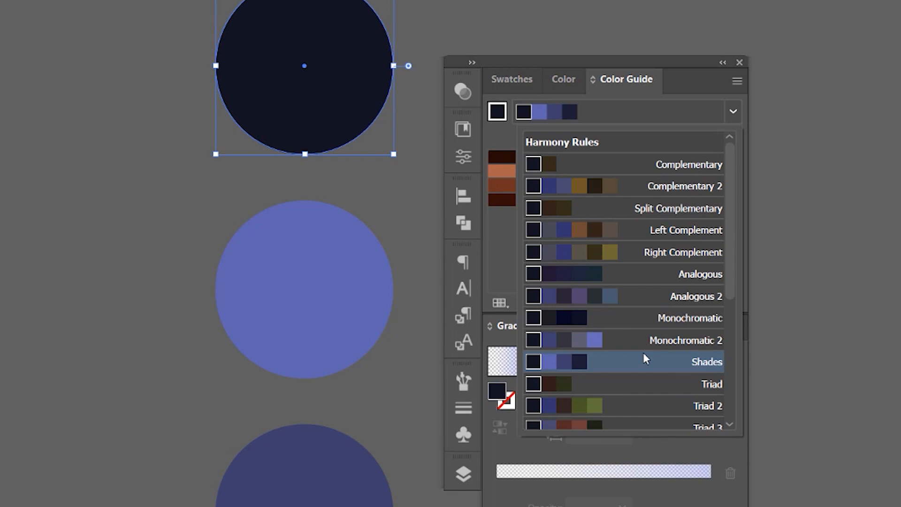
{"action": "scroll", "coordinate": [645, 359], "scroll_direction": "down", "scroll_amount": 3}
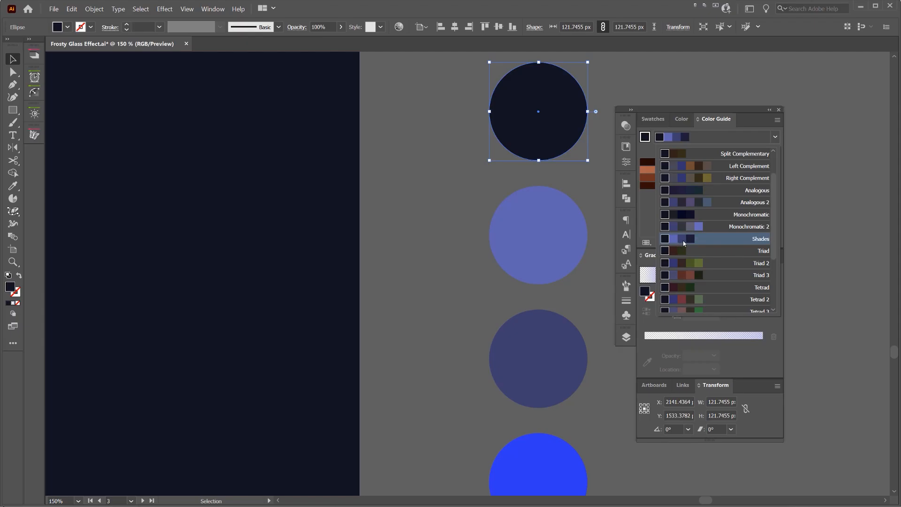
{"action": "left_click", "coordinate": [684, 242]}
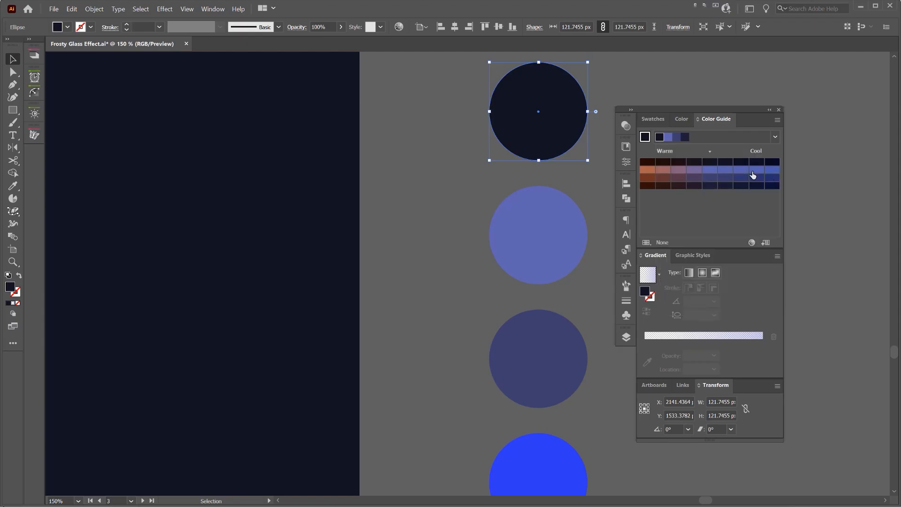
- Show the swatches again with the panel group moved clear of the palette circles, and select the two middle circles
{"action": "left_click", "coordinate": [652, 119]}
{"action": "left_click_drag", "start_coordinate": [694, 109], "coordinate": [791, 64]}
{"action": "left_click", "coordinate": [524, 253]}
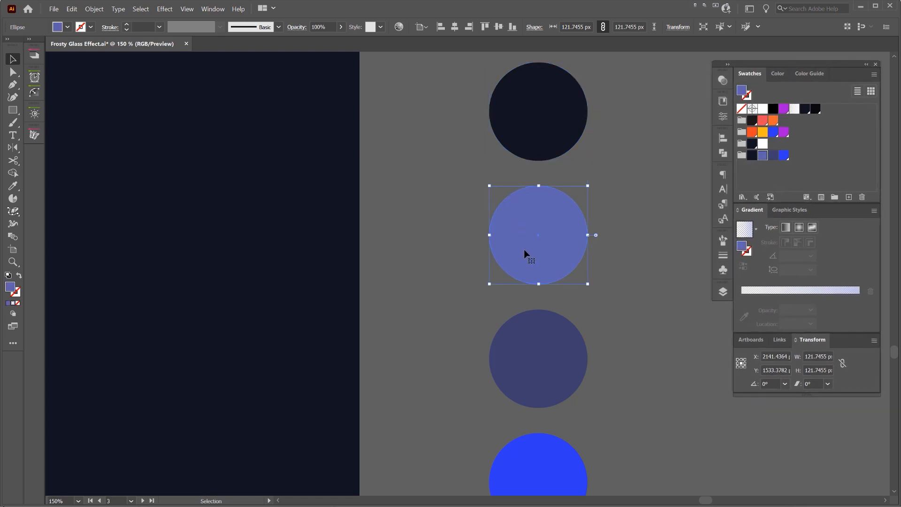
{"action": "left_click", "coordinate": [547, 331], "text": "shift"}
- Draw a lavender-blue square about 613 px wide in the middle of the last dark artboard
{"action": "scroll", "coordinate": [539, 246], "scroll_direction": "down", "scroll_amount": 2}
{"action": "left_click_drag", "start_coordinate": [330, 250], "coordinate": [519, 250]}
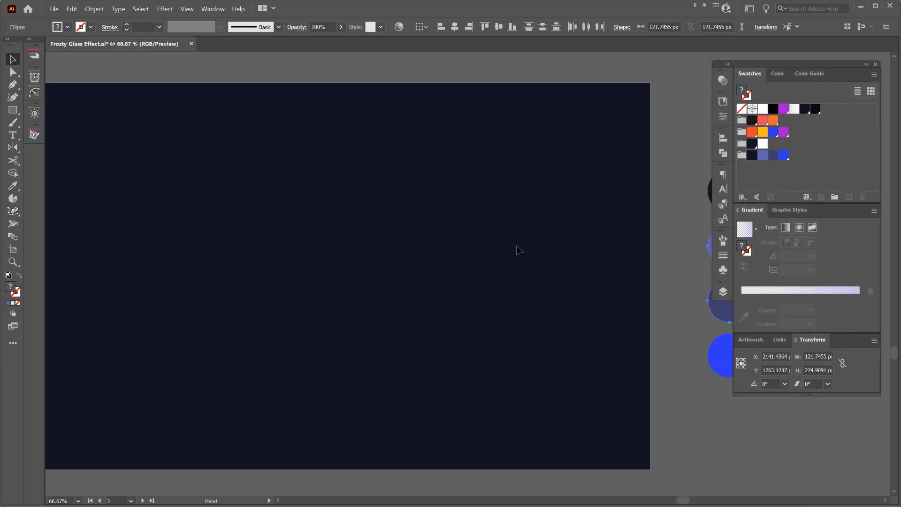
{"action": "scroll", "coordinate": [454, 237], "scroll_direction": "down", "scroll_amount": 2}
{"action": "left_click_drag", "start_coordinate": [452, 231], "coordinate": [482, 238]}
{"action": "scroll", "coordinate": [400, 237], "scroll_direction": "up", "scroll_amount": 1}
{"action": "left_click", "coordinate": [397, 235]}
{"action": "left_click_drag", "start_coordinate": [406, 239], "coordinate": [433, 240]}
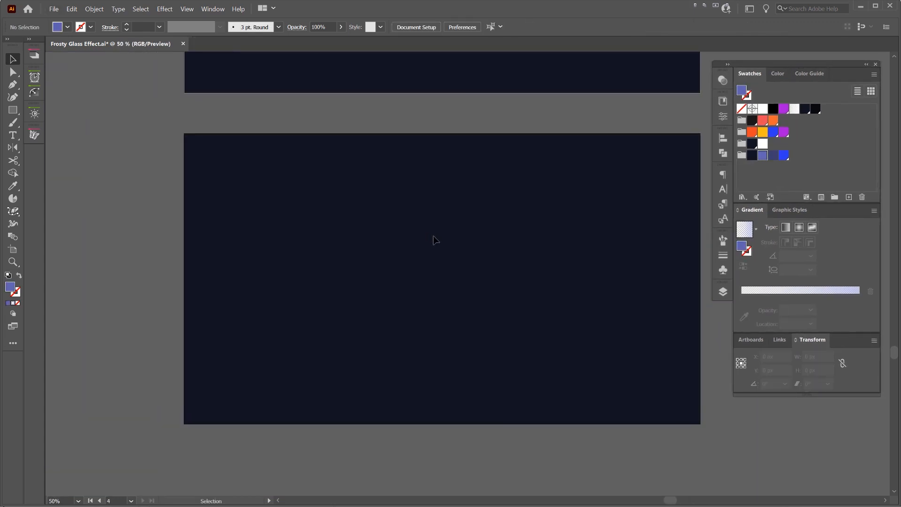
{"action": "key", "text": "m"}
{"action": "left_click_drag", "start_coordinate": [346, 189], "coordinate": [510, 355]}
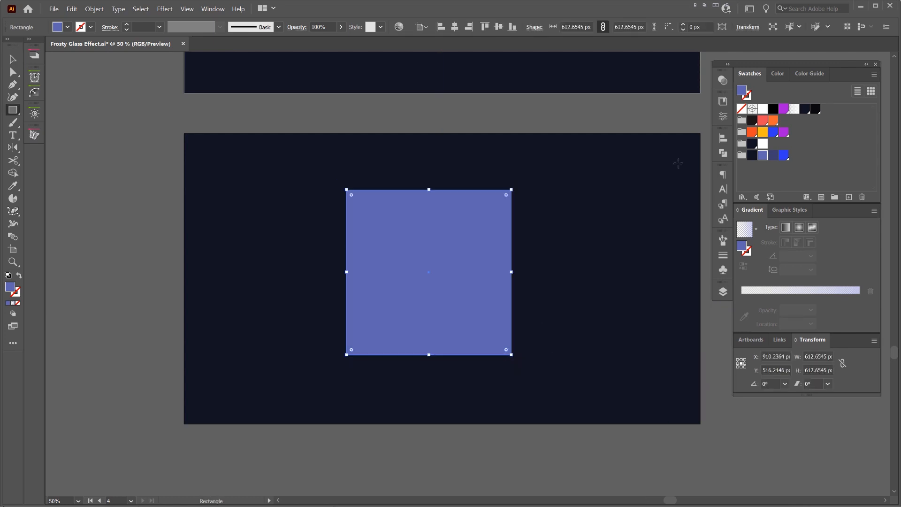
{"action": "key", "text": "v"}
- Apply an Envelope Distort warp to the square with the Inflate style and a 10% bend
{"action": "scroll", "coordinate": [463, 235], "scroll_direction": "up", "scroll_amount": 1}
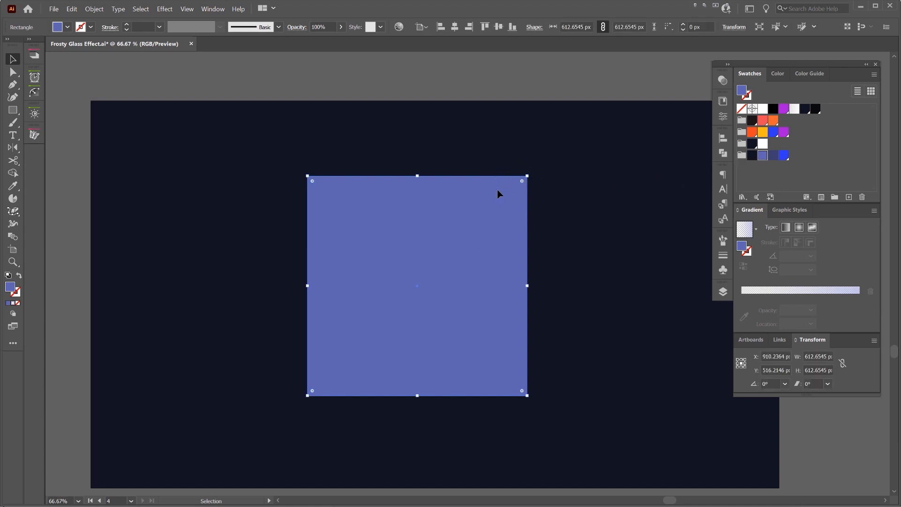
{"action": "left_click", "coordinate": [94, 9]}
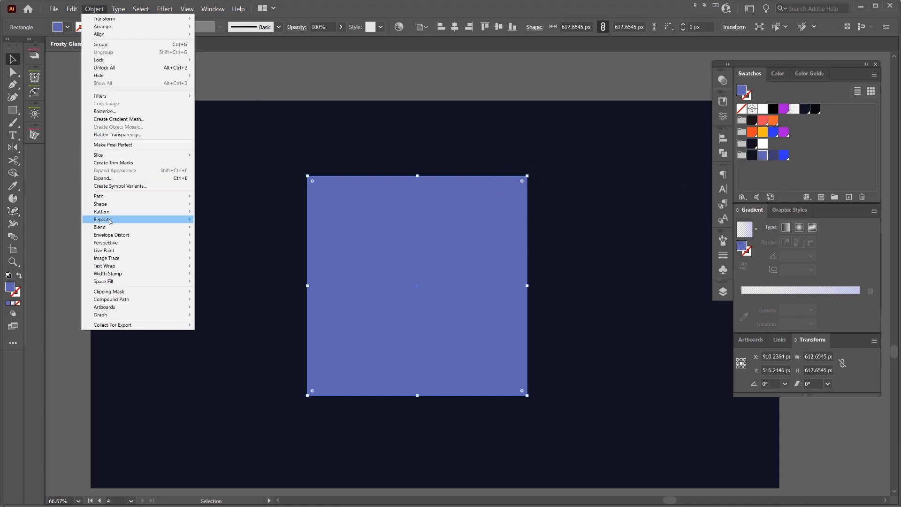
{"action": "mouse_move", "coordinate": [110, 234]}
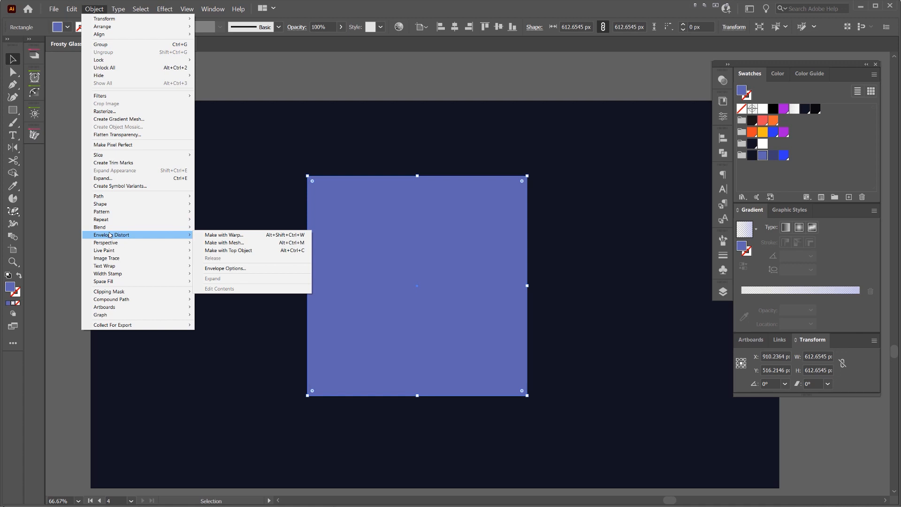
{"action": "left_click", "coordinate": [246, 236]}
{"action": "left_click_drag", "start_coordinate": [641, 209], "coordinate": [585, 203]}
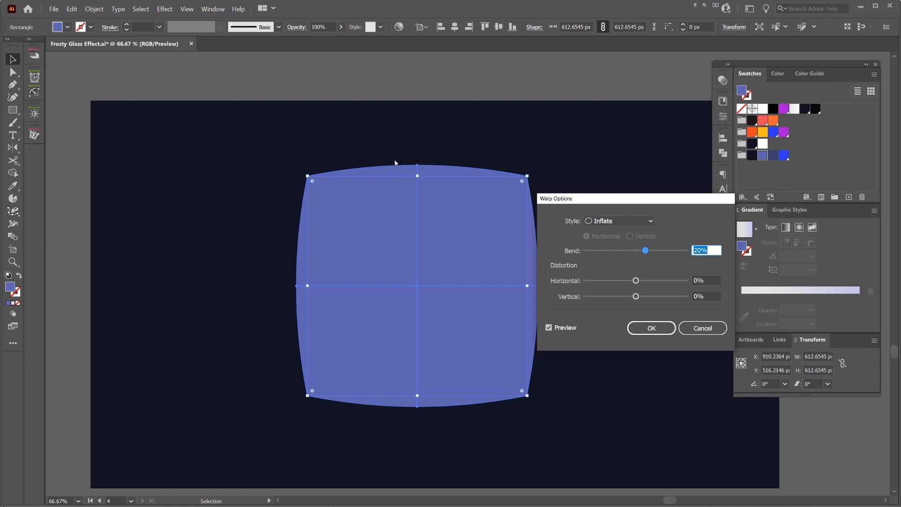
{"action": "left_click_drag", "start_coordinate": [542, 200], "coordinate": [465, 214]}
{"action": "left_click", "coordinate": [530, 234]}
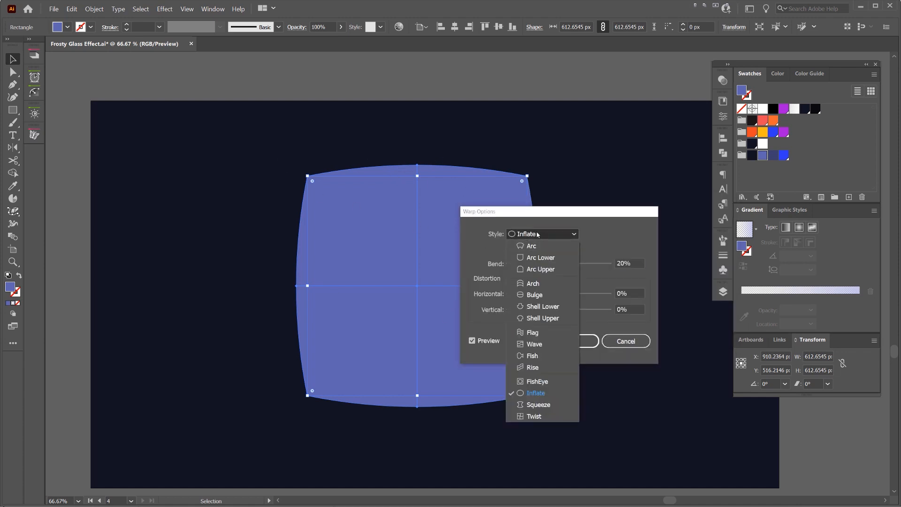
{"action": "left_click", "coordinate": [542, 394]}
{"action": "scroll", "coordinate": [632, 263], "scroll_direction": "down", "scroll_amount": 1}
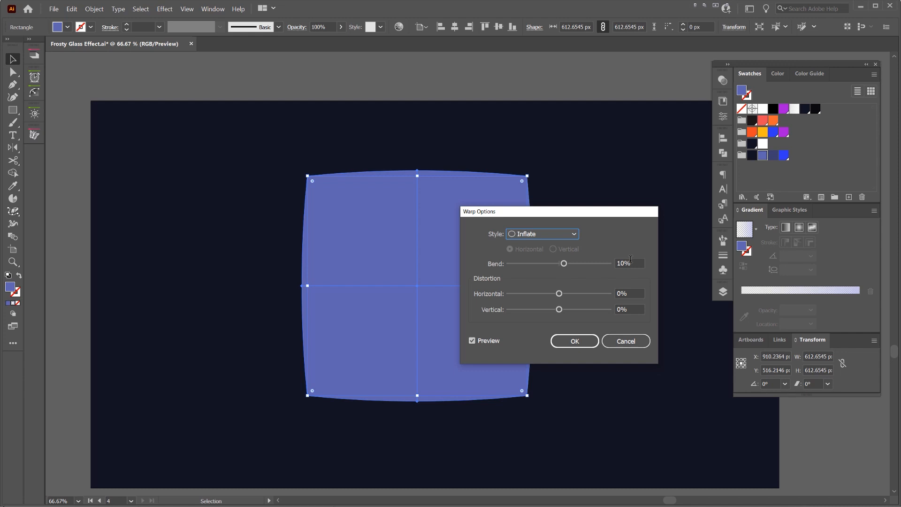
{"action": "left_click_drag", "start_coordinate": [630, 261], "coordinate": [614, 264]}
{"action": "left_click", "coordinate": [574, 340]}
{"action": "left_click", "coordinate": [615, 165]}
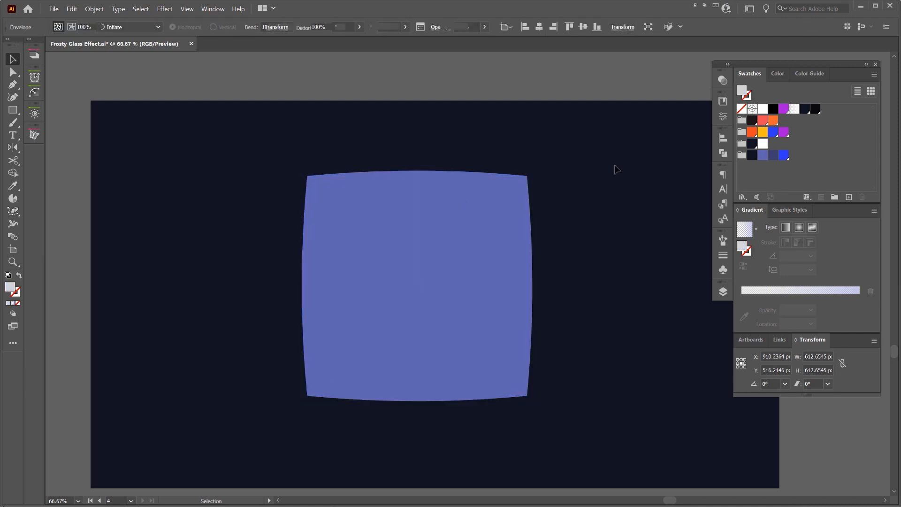
- Expand the warped square with the Object and Fill options enabled
{"action": "scroll", "coordinate": [412, 177], "scroll_direction": "up", "scroll_amount": 1}
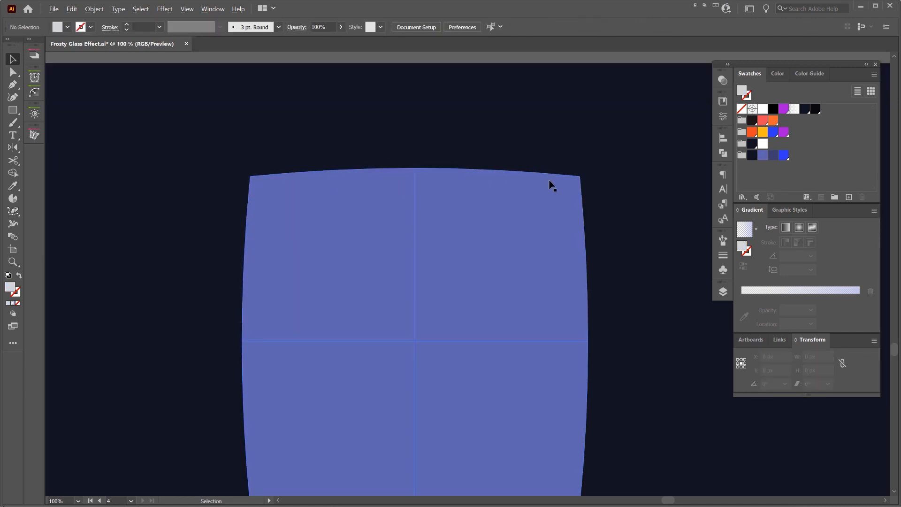
{"action": "scroll", "coordinate": [549, 183], "scroll_direction": "down", "scroll_amount": 1}
{"action": "left_click", "coordinate": [503, 182]}
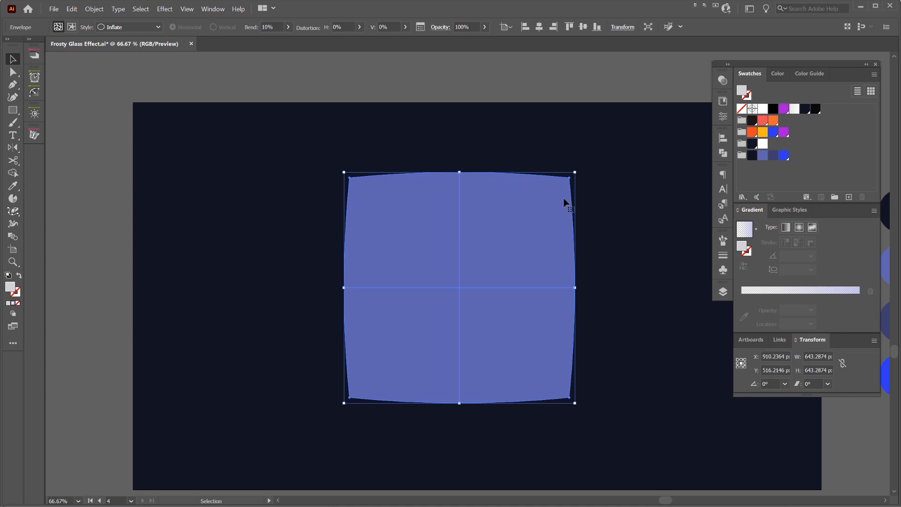
{"action": "scroll", "coordinate": [564, 201], "scroll_direction": "up", "scroll_amount": 1}
{"action": "left_click", "coordinate": [95, 9]}
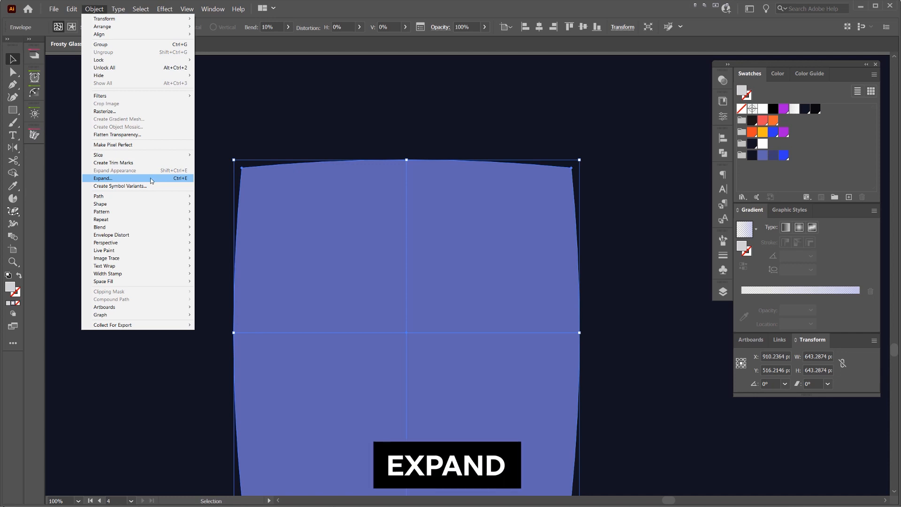
{"action": "left_click", "coordinate": [167, 180]}
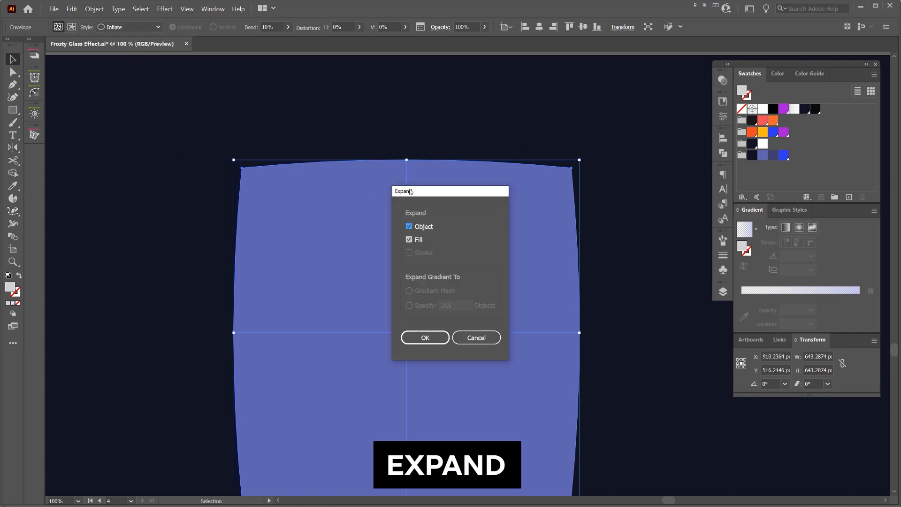
{"action": "left_click", "coordinate": [422, 335]}
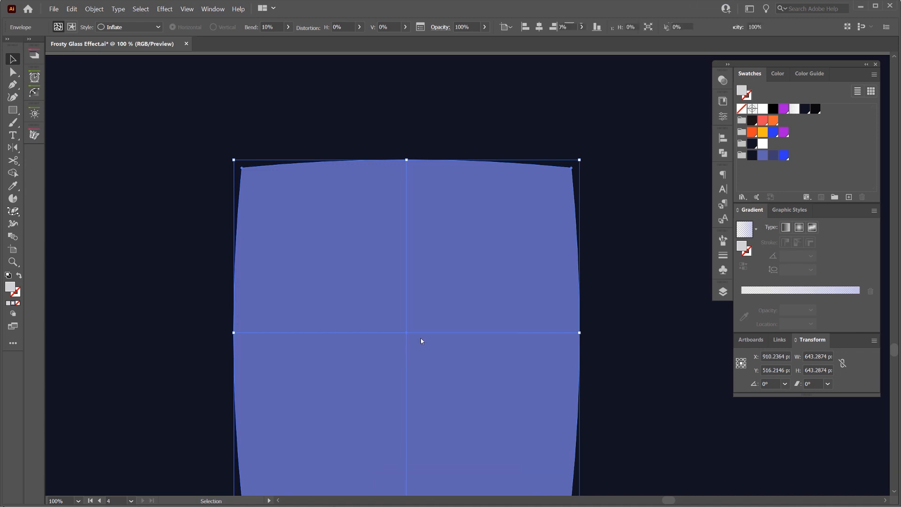
- Round all the corners of the expanded square using its live corner widgets
{"action": "key", "text": "a"}
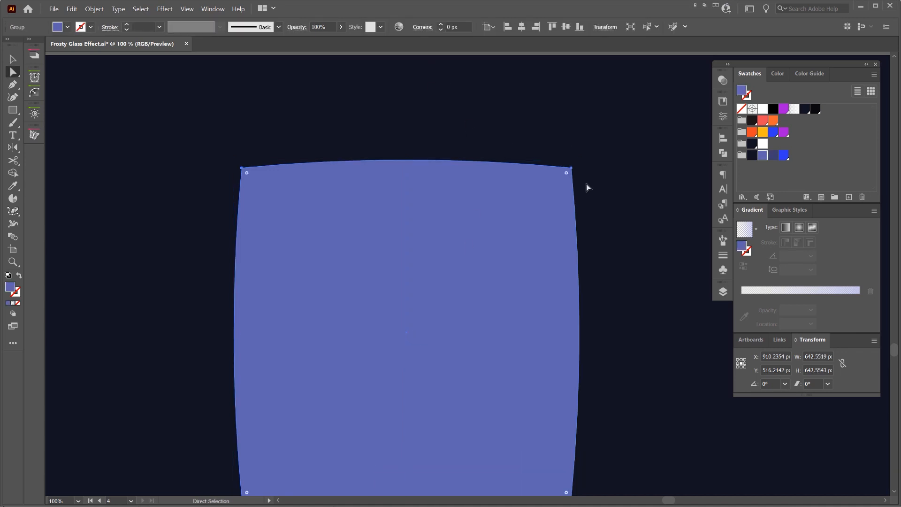
{"action": "key", "text": "v"}
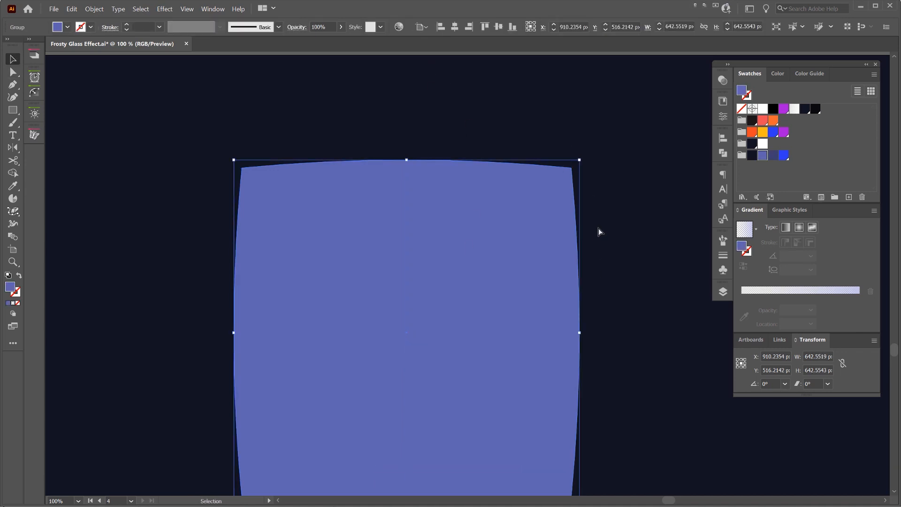
{"action": "left_click_drag", "start_coordinate": [13, 72], "coordinate": [57, 74]}
{"action": "left_click", "coordinate": [291, 114]}
{"action": "left_click", "coordinate": [567, 170]}
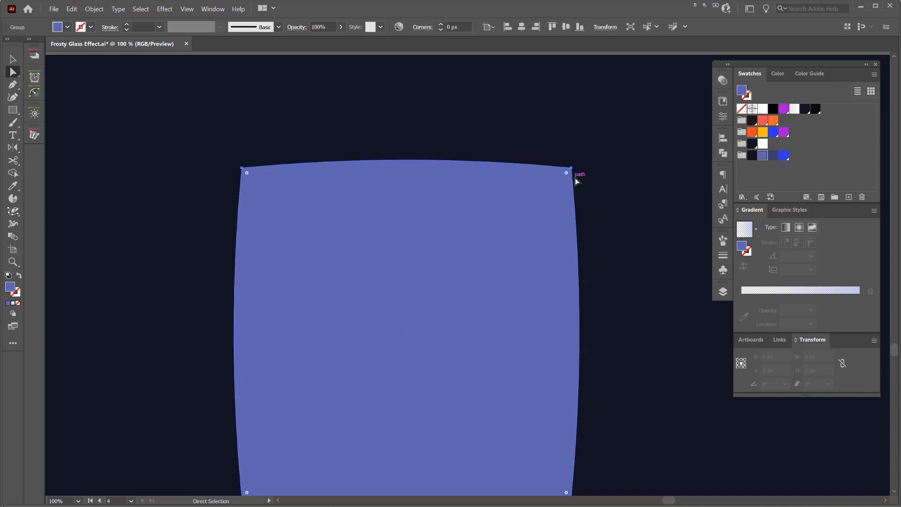
{"action": "left_click_drag", "start_coordinate": [556, 186], "coordinate": [521, 184]}
{"action": "left_click", "coordinate": [616, 174]}
- Resize the rounded shape from its center to about 657 px wide and 615 px high
{"action": "scroll", "coordinate": [626, 154], "scroll_direction": "down", "scroll_amount": 2}
{"action": "scroll", "coordinate": [544, 179], "scroll_direction": "up", "scroll_amount": 1}
{"action": "left_click", "coordinate": [542, 176]}
{"action": "key", "text": "v"}
{"action": "scroll", "coordinate": [488, 173], "scroll_direction": "up", "scroll_amount": 1}
{"action": "left_click_drag", "start_coordinate": [414, 107], "coordinate": [415, 116]}
{"action": "left_click_drag", "start_coordinate": [587, 280], "coordinate": [591, 280]}
{"action": "left_click", "coordinate": [620, 221]}
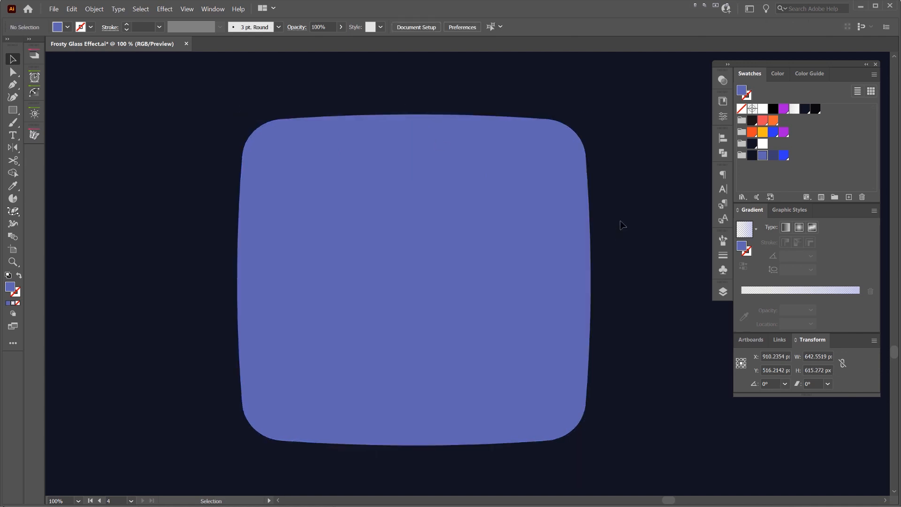
- Open the Appearance panel for the rounded shape, place it beside the artwork and clear the Swatches panel group away
{"action": "scroll", "coordinate": [619, 223], "scroll_direction": "down", "scroll_amount": 1}
{"action": "left_click_drag", "start_coordinate": [625, 195], "coordinate": [611, 197]}
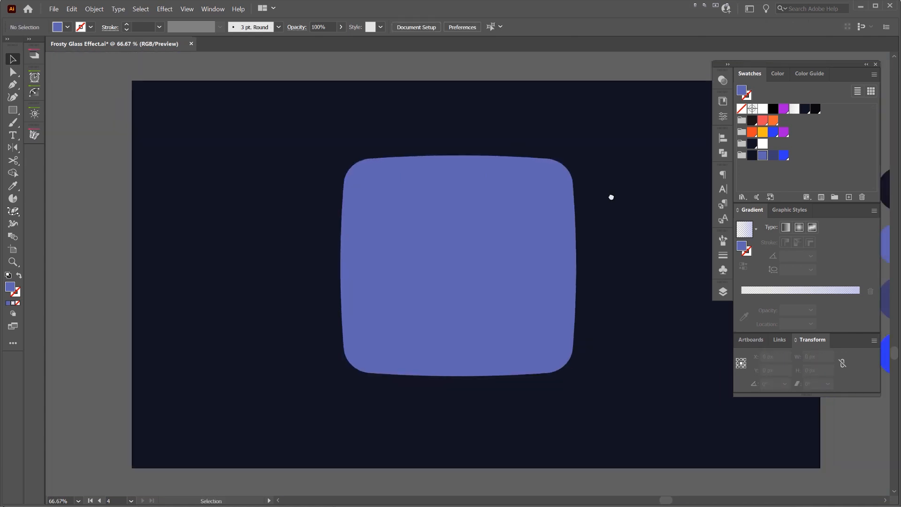
{"action": "left_click", "coordinate": [521, 205]}
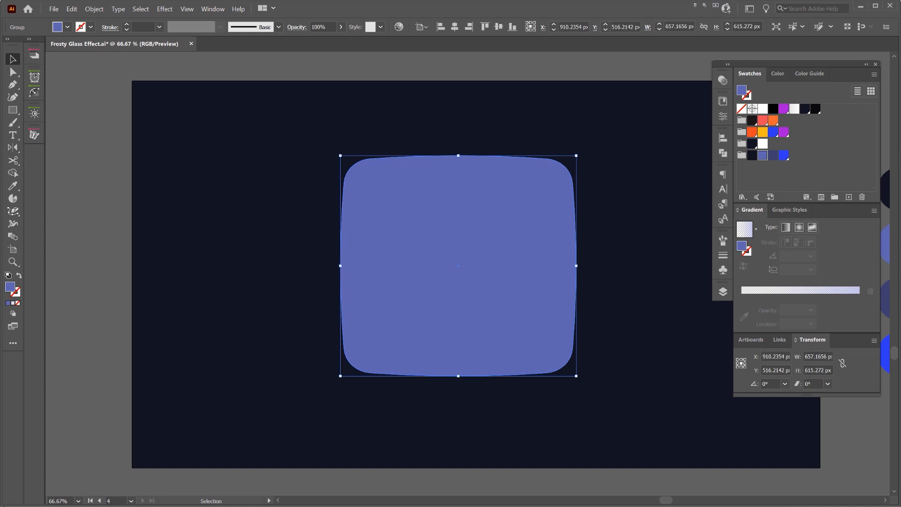
{"action": "key", "text": "shift+F6"}
{"action": "left_click_drag", "start_coordinate": [768, 68], "coordinate": [900, 71]}
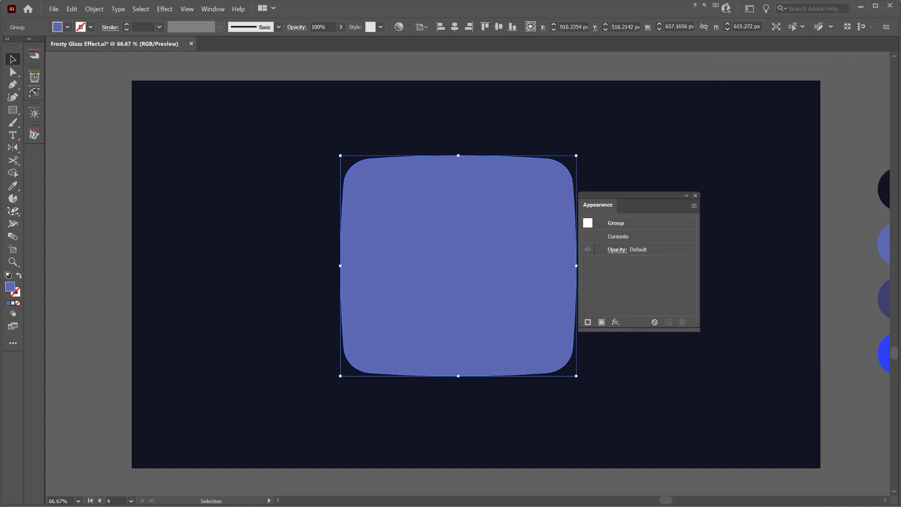
{"action": "left_click", "coordinate": [213, 9]}
{"action": "left_click", "coordinate": [628, 183]}
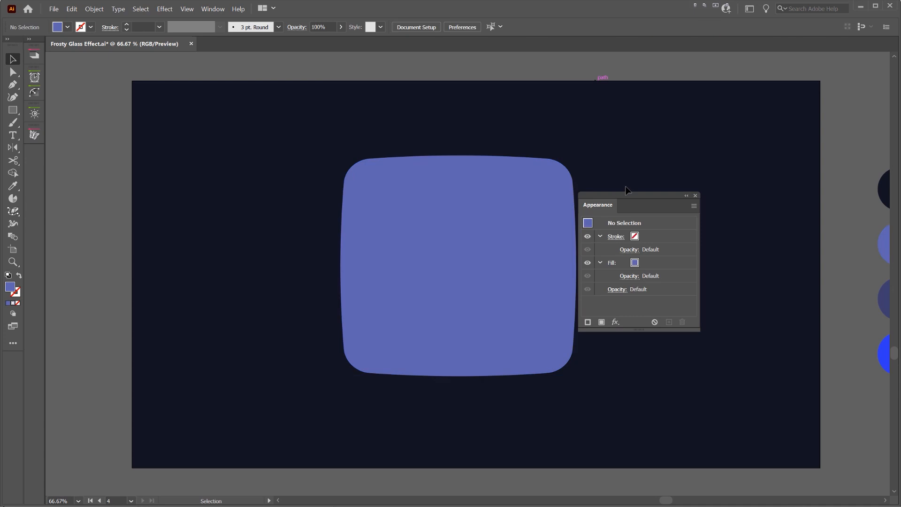
{"action": "left_click", "coordinate": [549, 203]}
{"action": "left_click_drag", "start_coordinate": [602, 197], "coordinate": [623, 195]}
{"action": "scroll", "coordinate": [546, 203], "scroll_direction": "up", "scroll_amount": 1}
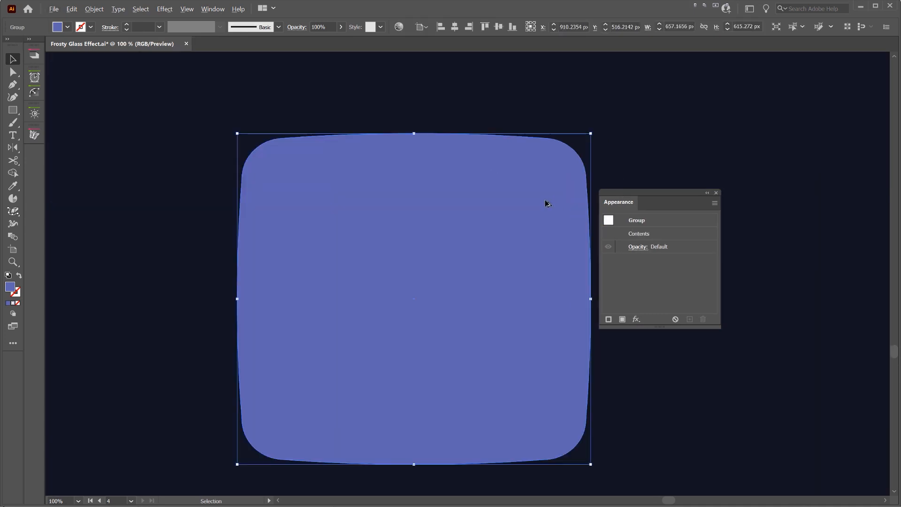
- Add a new dark navy fill to the rounded shape's group
{"action": "left_click_drag", "start_coordinate": [545, 203], "coordinate": [528, 181]}
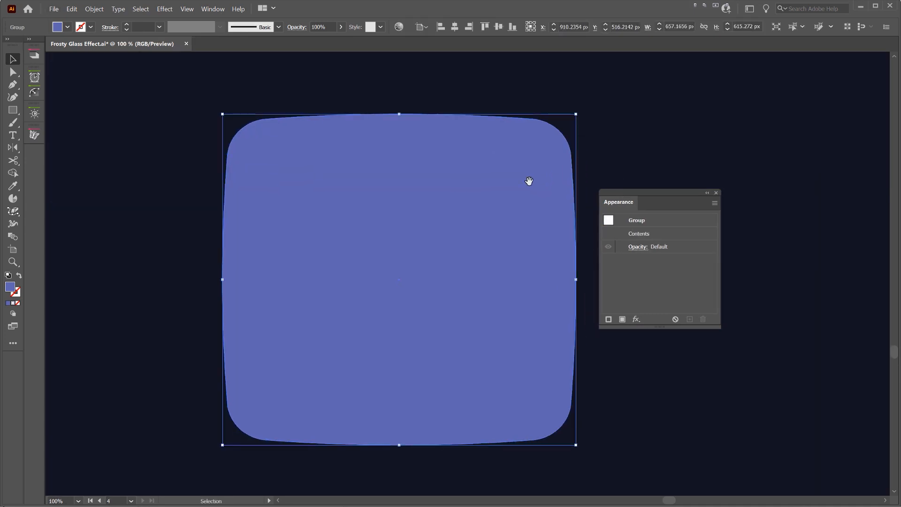
{"action": "left_click", "coordinate": [623, 320]}
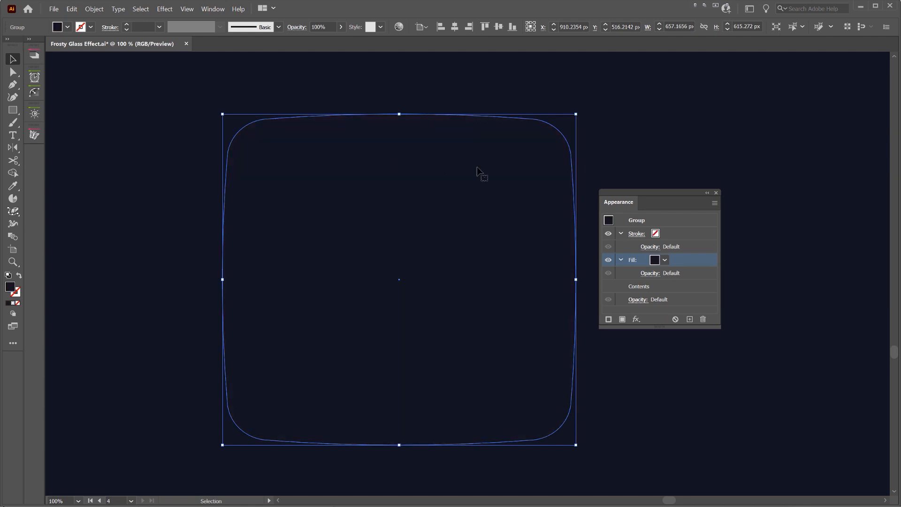
- Move the dark shape partly off the artboard to check its fill, and undo the moves
{"action": "left_click", "coordinate": [603, 127]}
{"action": "left_click_drag", "start_coordinate": [513, 158], "coordinate": [652, 152]}
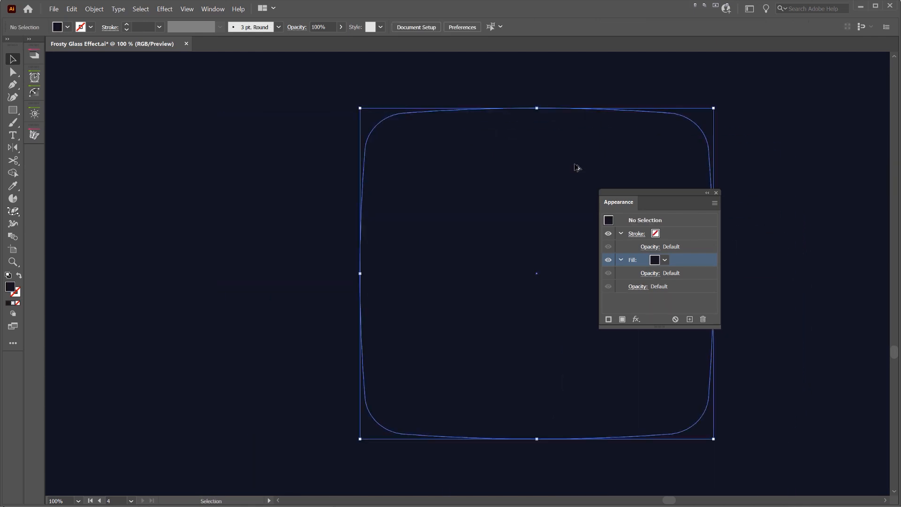
{"action": "left_click_drag", "start_coordinate": [547, 312], "coordinate": [503, 114]}
{"action": "scroll", "coordinate": [512, 149], "scroll_direction": "down", "scroll_amount": 2}
{"action": "left_click_drag", "start_coordinate": [513, 149], "coordinate": [427, 338]}
{"action": "scroll", "coordinate": [444, 323], "scroll_direction": "up", "scroll_amount": 2}
{"action": "scroll", "coordinate": [446, 325], "scroll_direction": "down", "scroll_amount": 1}
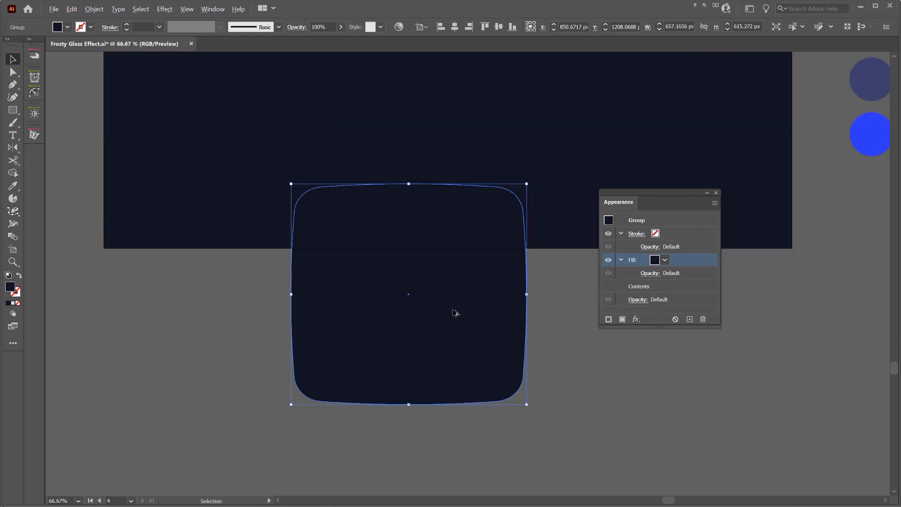
{"action": "key", "text": "ctrl+z"}
{"action": "left_click_drag", "start_coordinate": [536, 94], "coordinate": [502, 234]}
{"action": "scroll", "coordinate": [500, 215], "scroll_direction": "up", "scroll_amount": 1}
{"action": "scroll", "coordinate": [519, 240], "scroll_direction": "down", "scroll_amount": 2}
{"action": "scroll", "coordinate": [489, 230], "scroll_direction": "up", "scroll_amount": 1}
{"action": "key", "text": "ctrl+z"}
{"action": "scroll", "coordinate": [410, 189], "scroll_direction": "up", "scroll_amount": 1}
- Place the Appearance panel beside the shape and add the Stylize Inner Glow effect to the new fill
{"action": "left_click_drag", "start_coordinate": [645, 194], "coordinate": [676, 172]}
{"action": "left_click", "coordinate": [629, 249]}
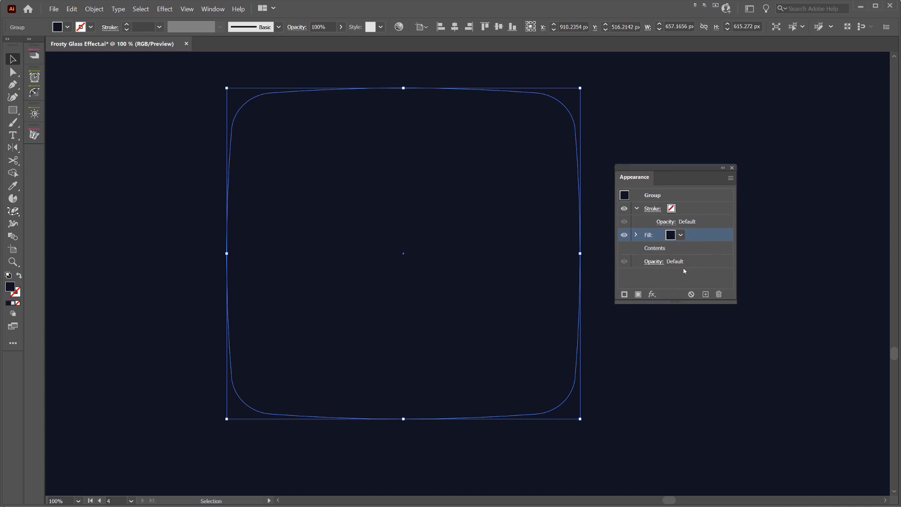
{"action": "left_click", "coordinate": [651, 294]}
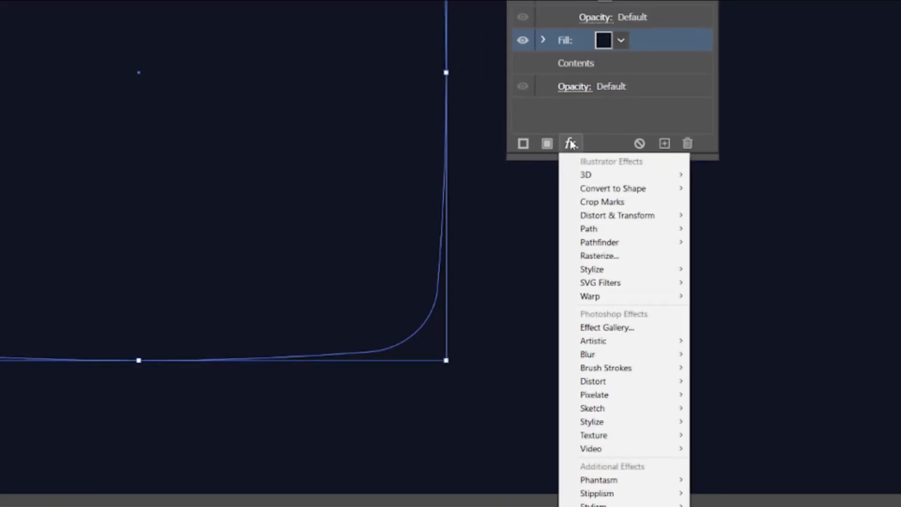
{"action": "mouse_move", "coordinate": [617, 271]}
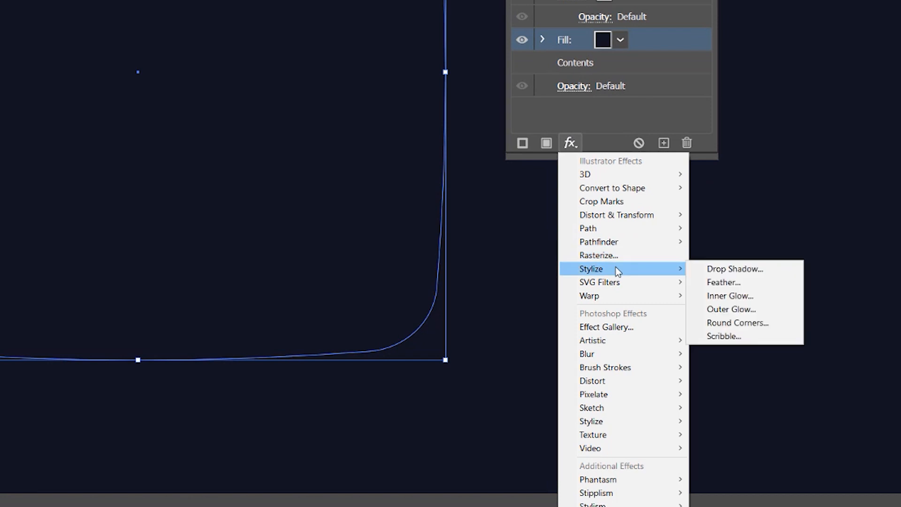
{"action": "left_click", "coordinate": [772, 297]}
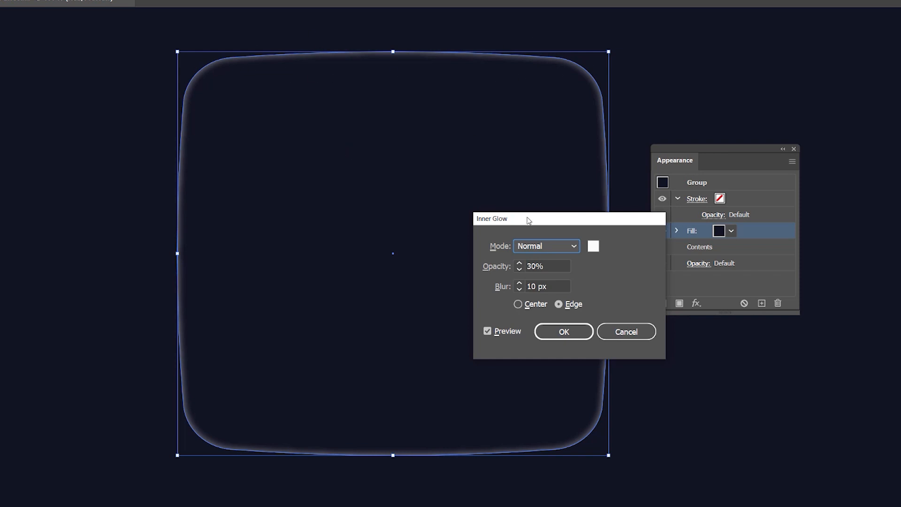
- Compare the Center and Edge options of the inner glow in the preview and keep Edge
{"action": "left_click_drag", "start_coordinate": [527, 220], "coordinate": [508, 236]}
{"action": "left_click", "coordinate": [511, 320]}
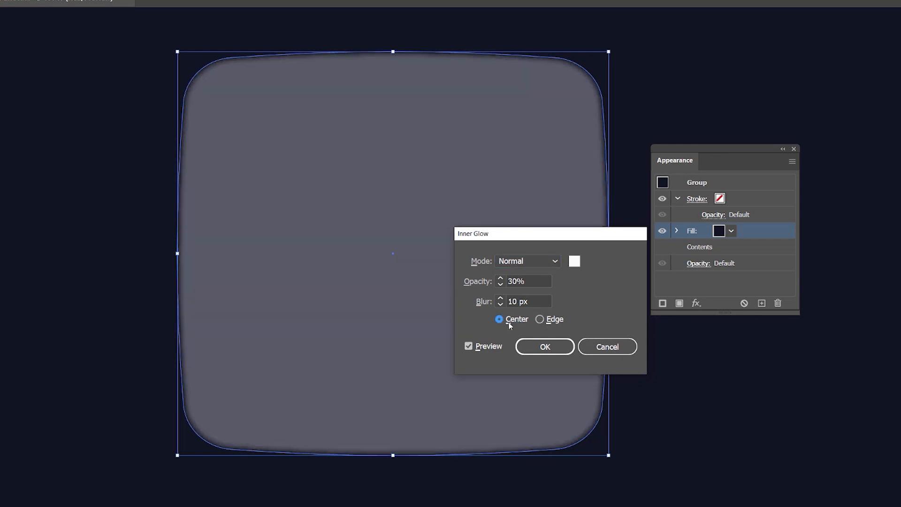
{"action": "left_click", "coordinate": [539, 320]}
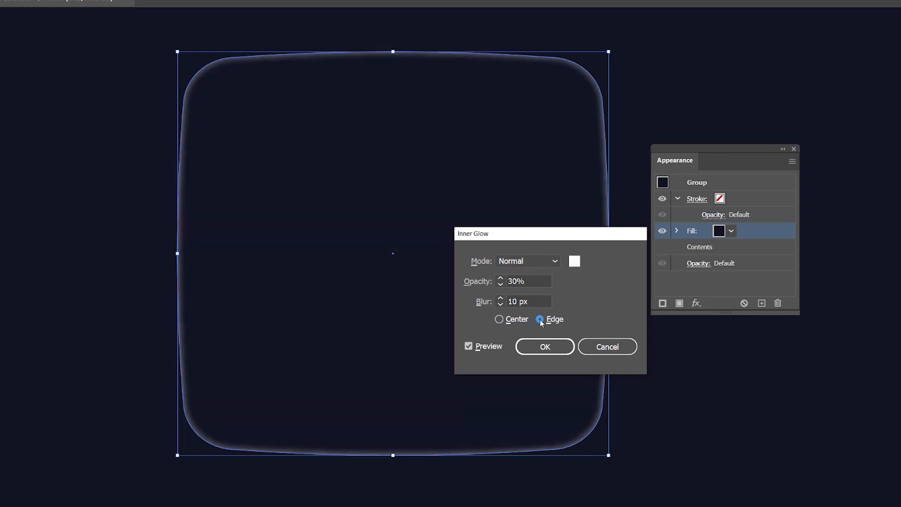
{"action": "left_click", "coordinate": [479, 347]}
- Set the inner glow's opacity to 70%
{"action": "left_click_drag", "start_coordinate": [529, 232], "coordinate": [608, 252]}
{"action": "left_click", "coordinate": [580, 296]}
{"action": "left_click", "coordinate": [579, 296]}
{"action": "left_click", "coordinate": [579, 296]}
{"action": "left_click", "coordinate": [580, 296]}
{"action": "left_click", "coordinate": [579, 296]}
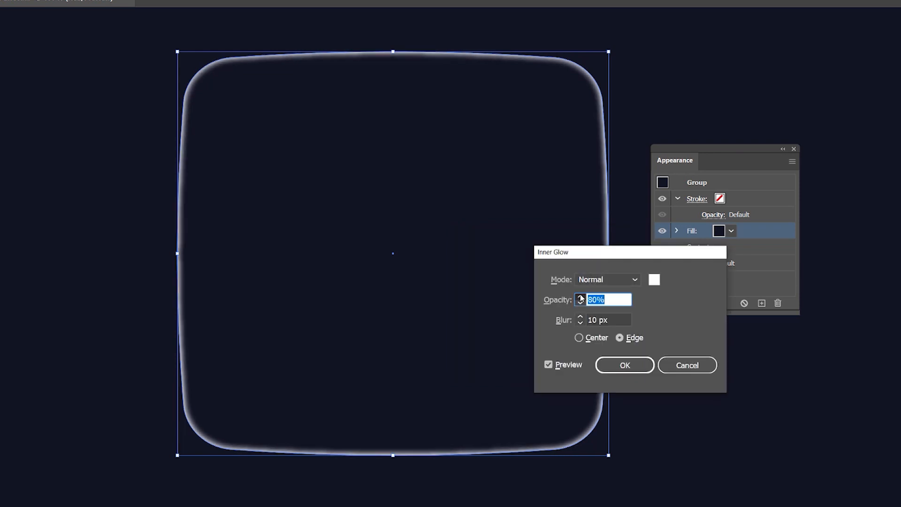
{"action": "left_click", "coordinate": [580, 296]}
{"action": "left_click", "coordinate": [580, 297]}
{"action": "left_click", "coordinate": [580, 302]}
{"action": "left_click", "coordinate": [580, 302]}
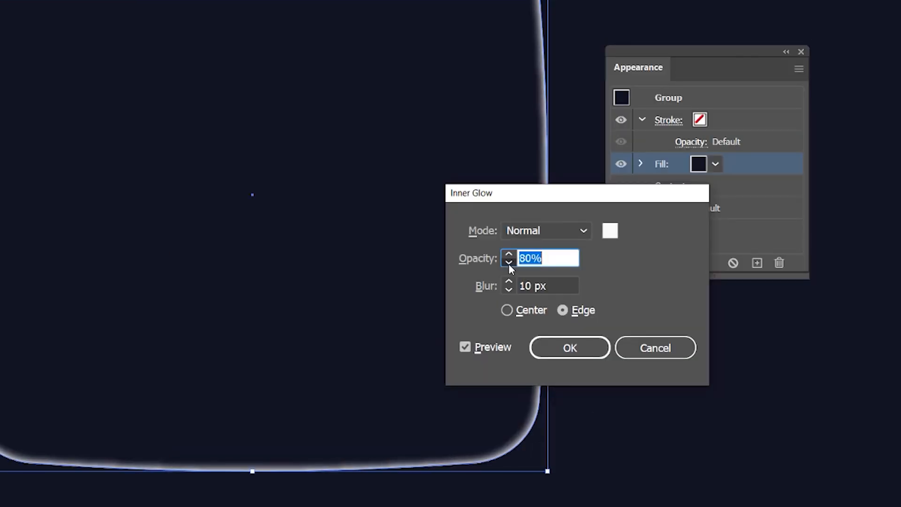
{"action": "left_click", "coordinate": [509, 263]}
- Try several blur amounts for the inner glow and set the blur to 40 px
{"action": "left_click", "coordinate": [509, 282]}
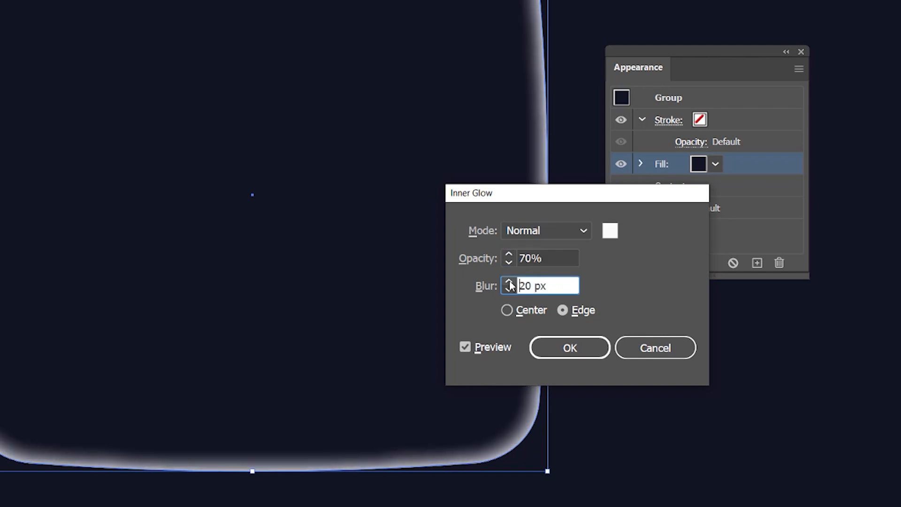
{"action": "left_click", "coordinate": [509, 282]}
{"action": "left_click", "coordinate": [509, 289]}
{"action": "left_click", "coordinate": [509, 289]}
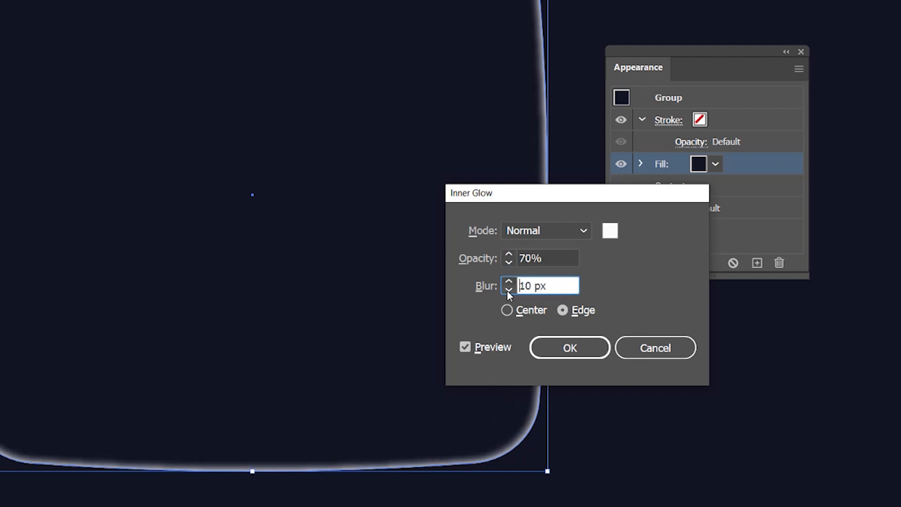
{"action": "left_click", "coordinate": [509, 282]}
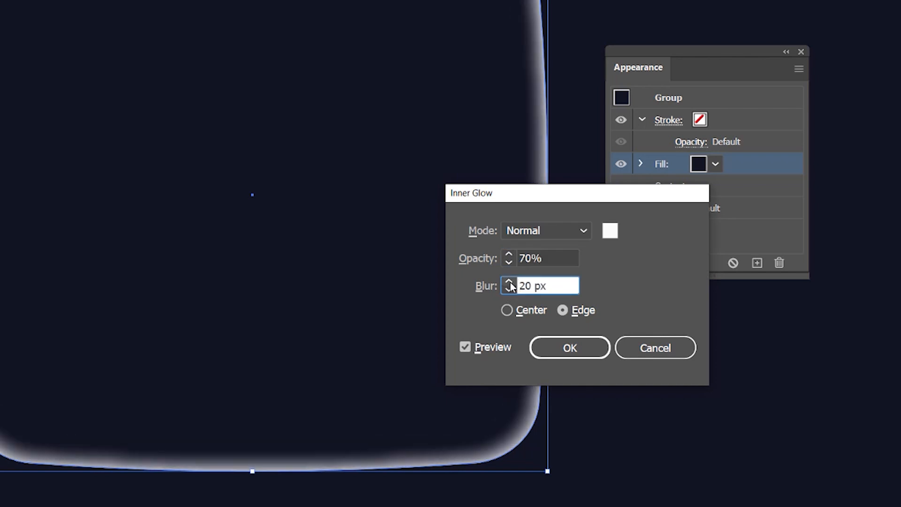
{"action": "double_click", "coordinate": [525, 284]}
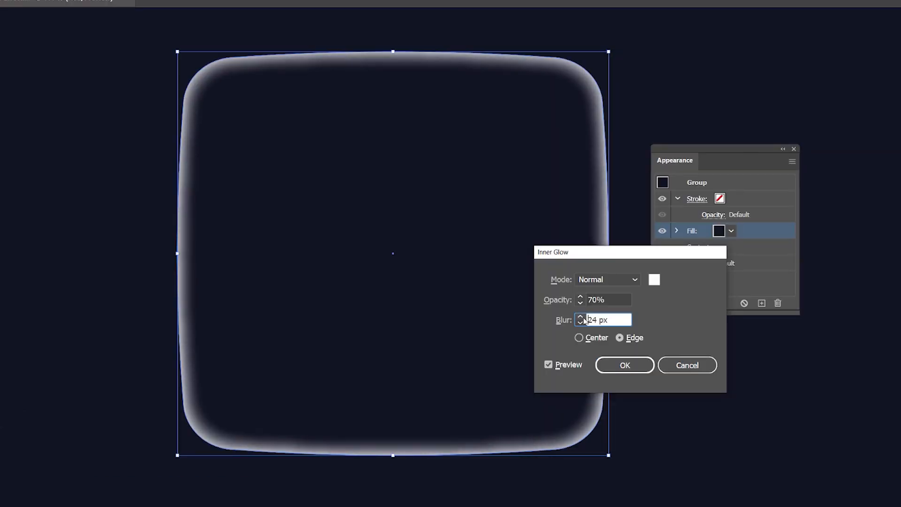
{"action": "left_click", "coordinate": [581, 323]}
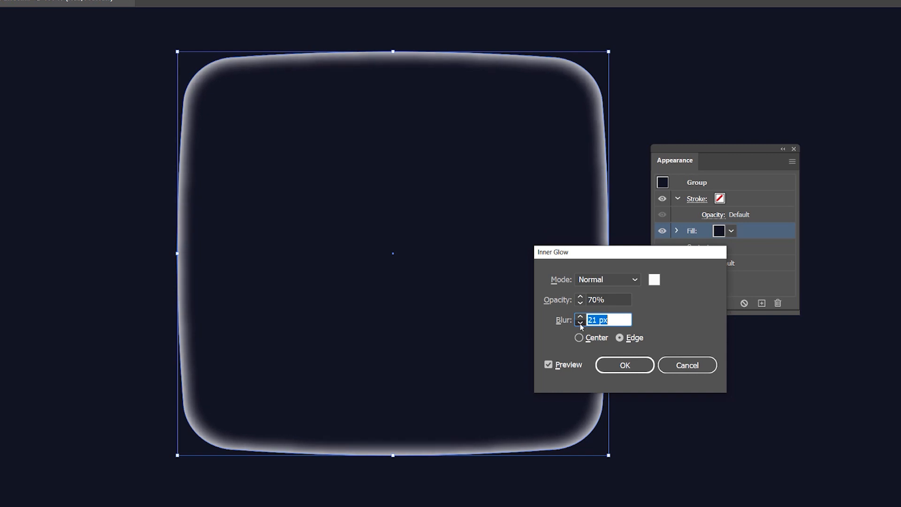
{"action": "left_click", "coordinate": [580, 318], "text": "shift"}
{"action": "left_click", "coordinate": [580, 318], "text": "shift"}
{"action": "left_click", "coordinate": [580, 318], "text": "shift"}
{"action": "left_click", "coordinate": [581, 318], "text": "shift"}
{"action": "left_click", "coordinate": [580, 318], "text": "shift"}
{"action": "left_click", "coordinate": [580, 318], "text": "shift"}
{"action": "left_click", "coordinate": [580, 317], "text": "shift"}
{"action": "left_click", "coordinate": [581, 317], "text": "shift"}
{"action": "left_click", "coordinate": [581, 323], "text": "shift"}
{"action": "left_click", "coordinate": [580, 323], "text": "shift"}
{"action": "left_click", "coordinate": [580, 323], "text": "shift"}
{"action": "left_click", "coordinate": [581, 322], "text": "shift"}
{"action": "left_click", "coordinate": [581, 323], "text": "shift"}
{"action": "left_click", "coordinate": [581, 323], "text": "shift"}
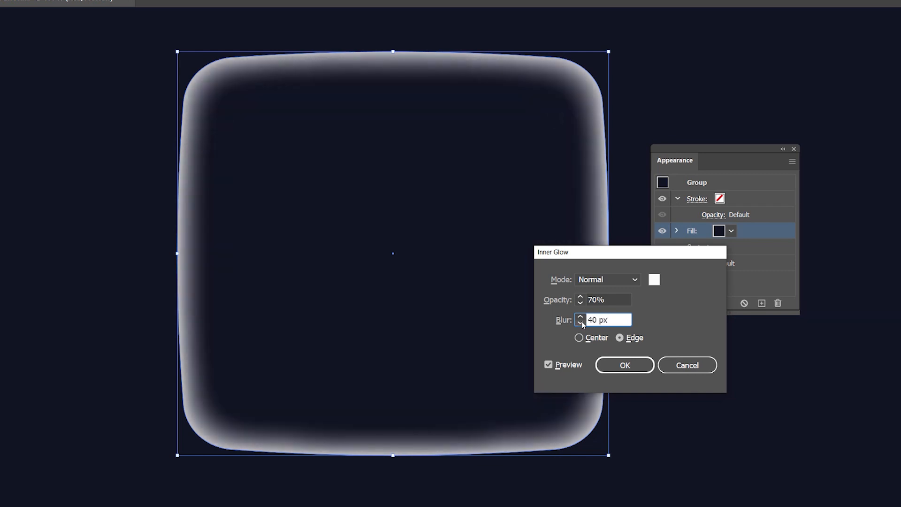
{"action": "left_click", "coordinate": [581, 323], "text": "shift"}
{"action": "left_click", "coordinate": [581, 317], "text": "shift"}
- Change the inner glow color to the blue swatch R=46 G=56 B=242
{"action": "left_click", "coordinate": [656, 281]}
{"action": "left_click_drag", "start_coordinate": [515, 172], "coordinate": [672, 177]}
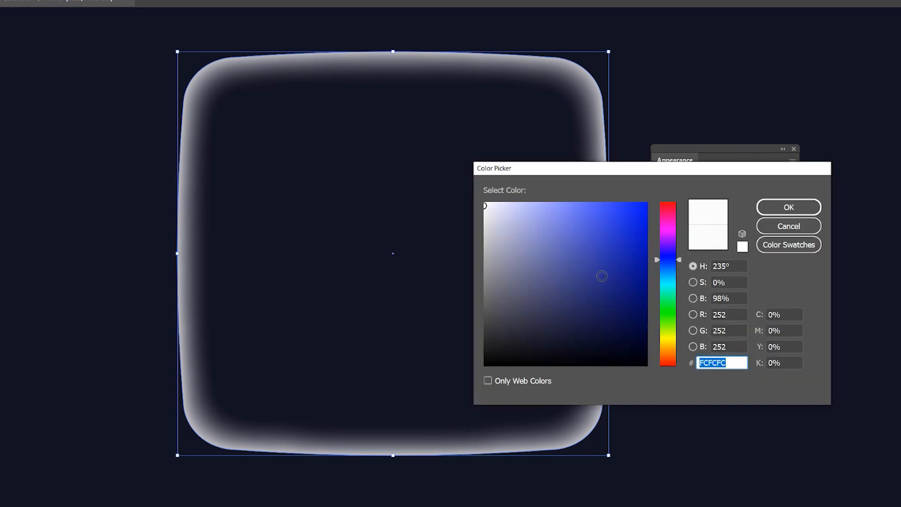
{"action": "left_click", "coordinate": [788, 244]}
{"action": "scroll", "coordinate": [590, 254], "scroll_direction": "down", "scroll_amount": 2}
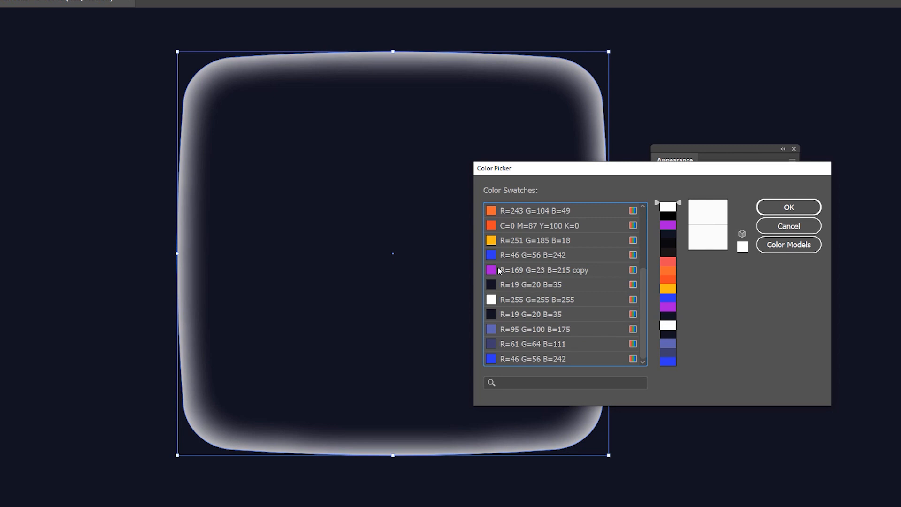
{"action": "left_click", "coordinate": [491, 358]}
{"action": "left_click", "coordinate": [788, 207]}
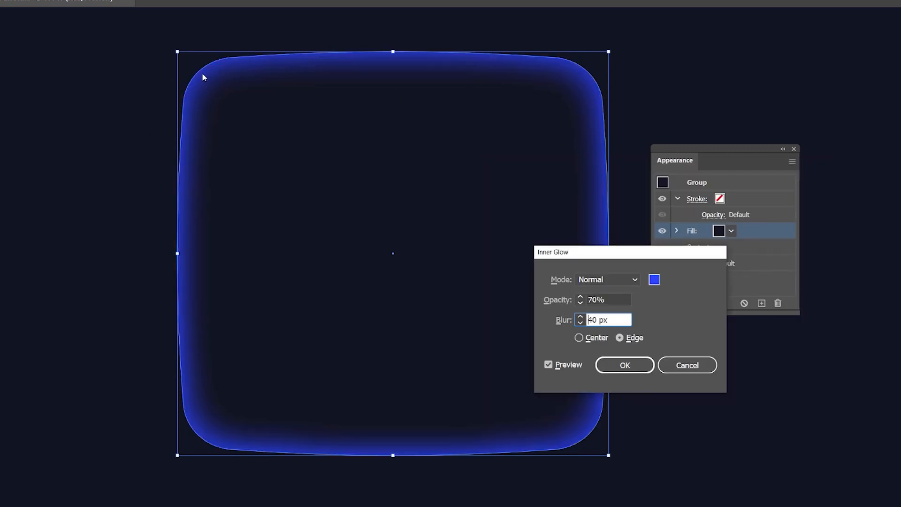
- Try green and magenta as the inner glow color
{"action": "left_click", "coordinate": [654, 280]}
{"action": "left_click_drag", "start_coordinate": [677, 284], "coordinate": [677, 229]}
{"action": "left_click", "coordinate": [788, 207]}
{"action": "left_click", "coordinate": [654, 280]}
{"action": "left_click", "coordinate": [765, 207]}
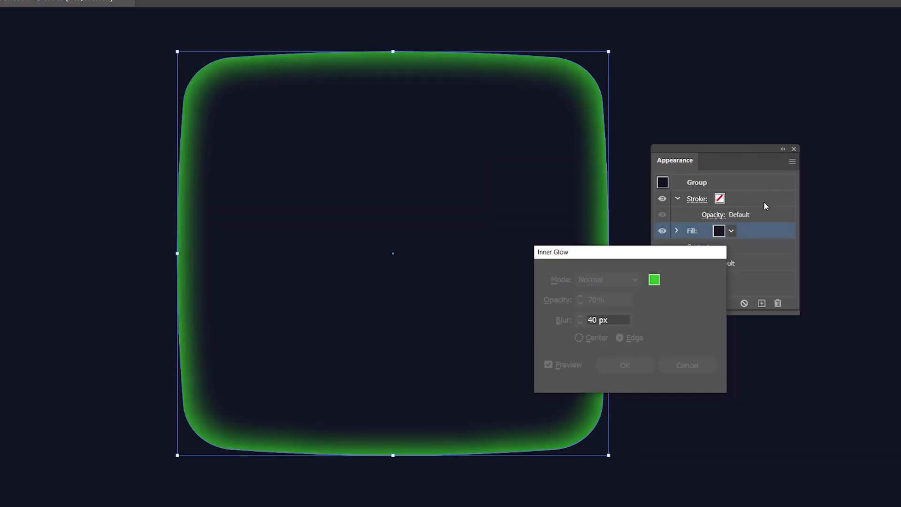
{"action": "left_click", "coordinate": [654, 280]}
- Restore the blue swatch R=46 G=56 B=242 as the glow color and apply the Inner Glow effect
{"action": "left_click", "coordinate": [762, 245]}
{"action": "left_click", "coordinate": [503, 358]}
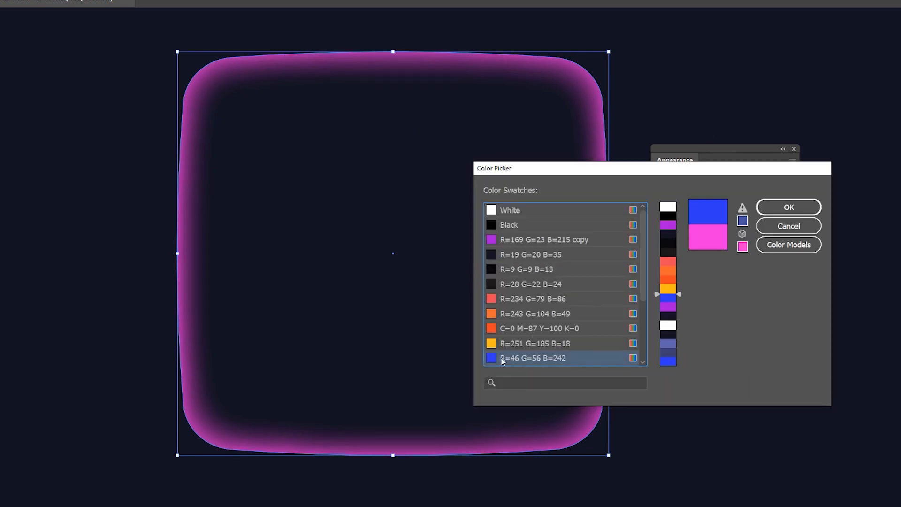
{"action": "left_click", "coordinate": [785, 211]}
{"action": "left_click", "coordinate": [626, 365]}
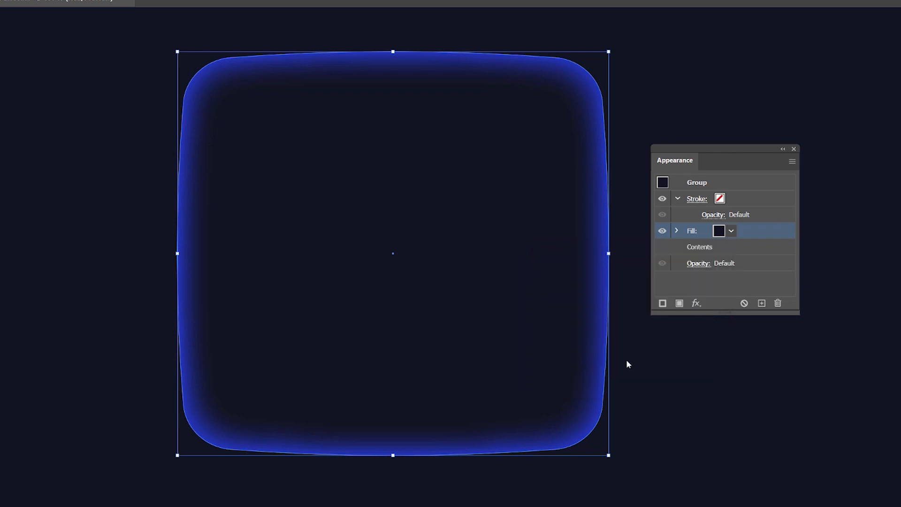
- Duplicate the Inner Glow effect within the fill and enlarge the Appearance panel to show all its entries
{"action": "left_click", "coordinate": [678, 230]}
{"action": "left_click", "coordinate": [678, 231]}
{"action": "left_click", "coordinate": [678, 230]}
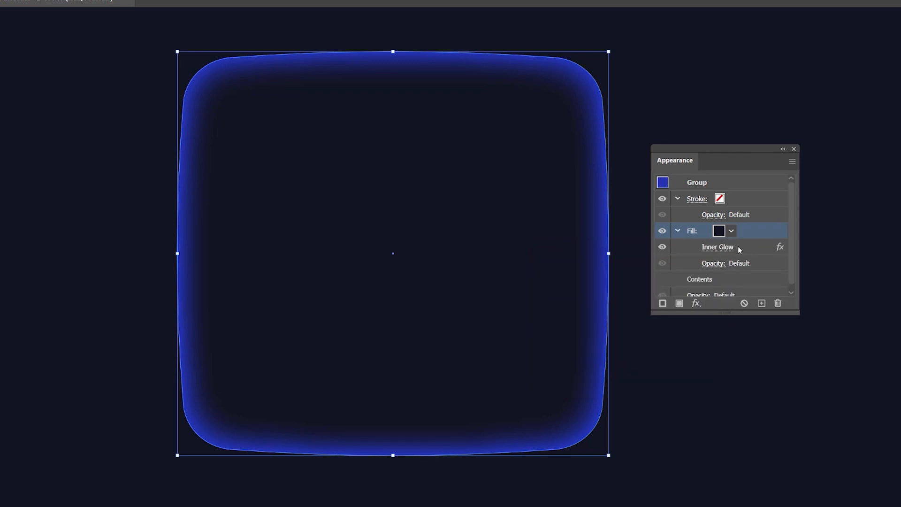
{"action": "left_click", "coordinate": [678, 230]}
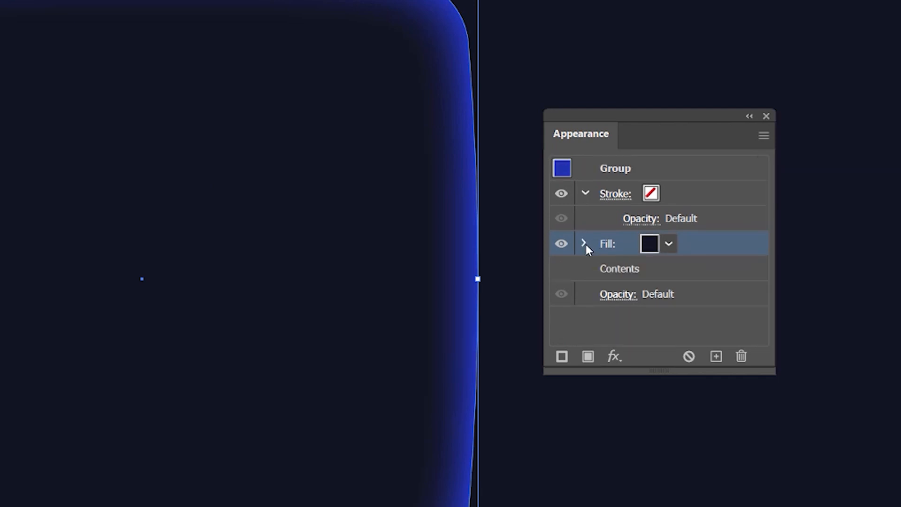
{"action": "left_click", "coordinate": [584, 243]}
{"action": "left_click", "coordinate": [689, 260]}
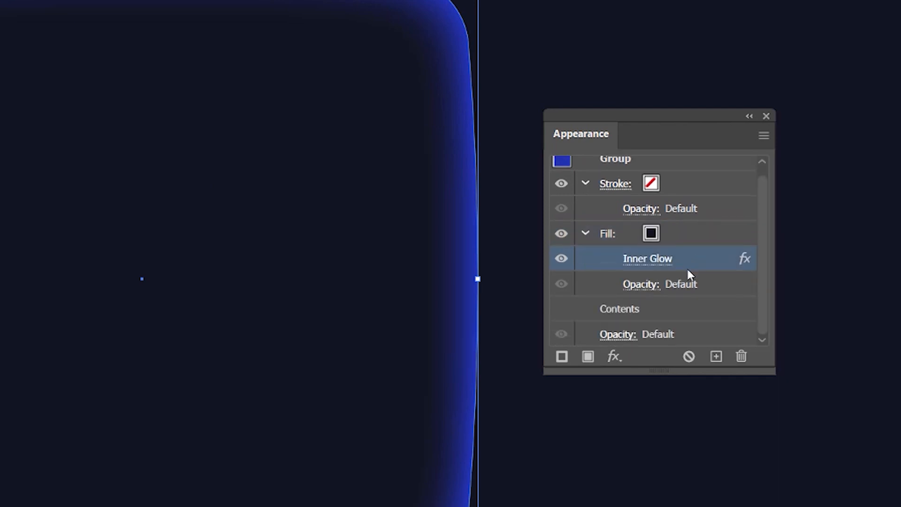
{"action": "left_click", "coordinate": [716, 356]}
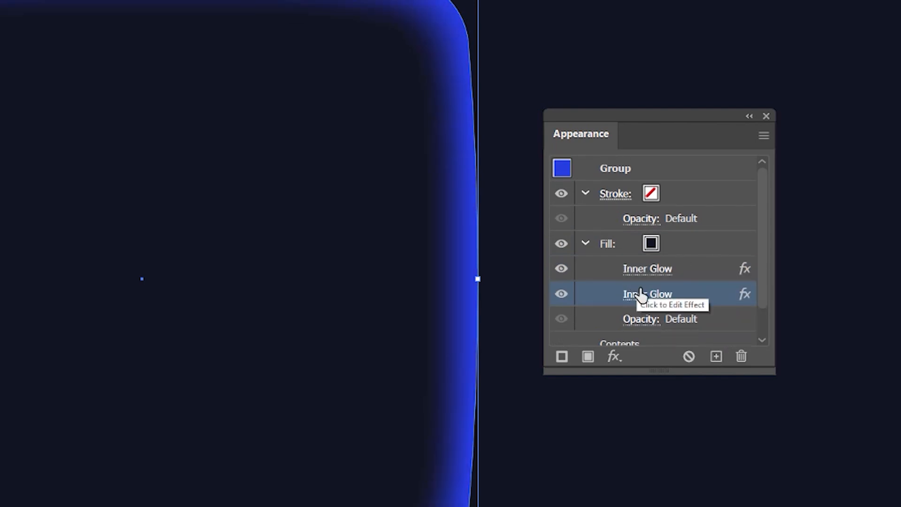
{"action": "left_click", "coordinate": [708, 269]}
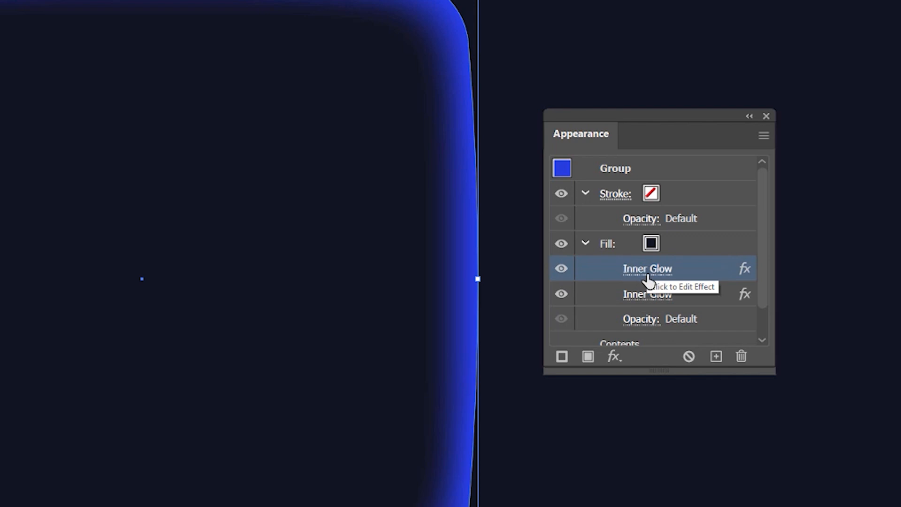
{"action": "left_click_drag", "start_coordinate": [648, 373], "coordinate": [650, 476]}
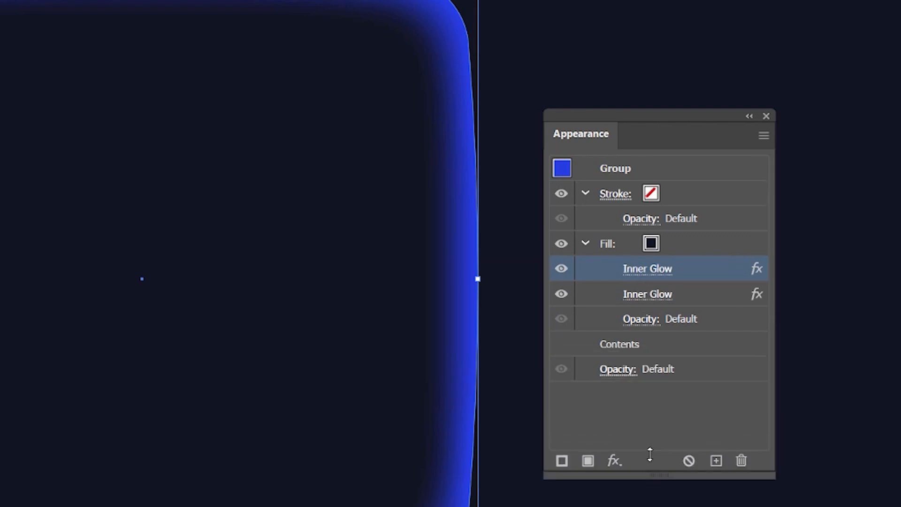
- Set the upper Inner Glow effect to 20% opacity and 20 px blur, and apply it
{"action": "left_click", "coordinate": [657, 276]}
{"action": "left_click_drag", "start_coordinate": [483, 279], "coordinate": [319, 250]}
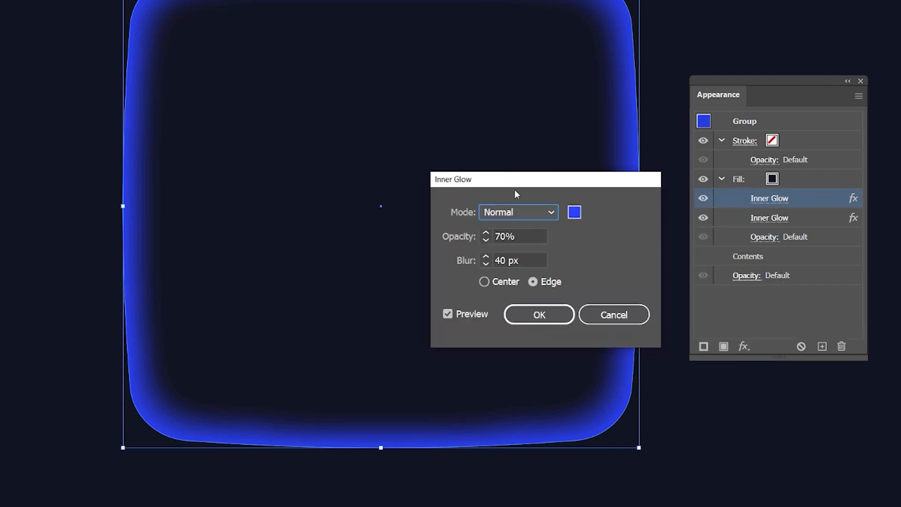
{"action": "left_click_drag", "start_coordinate": [519, 179], "coordinate": [534, 180]}
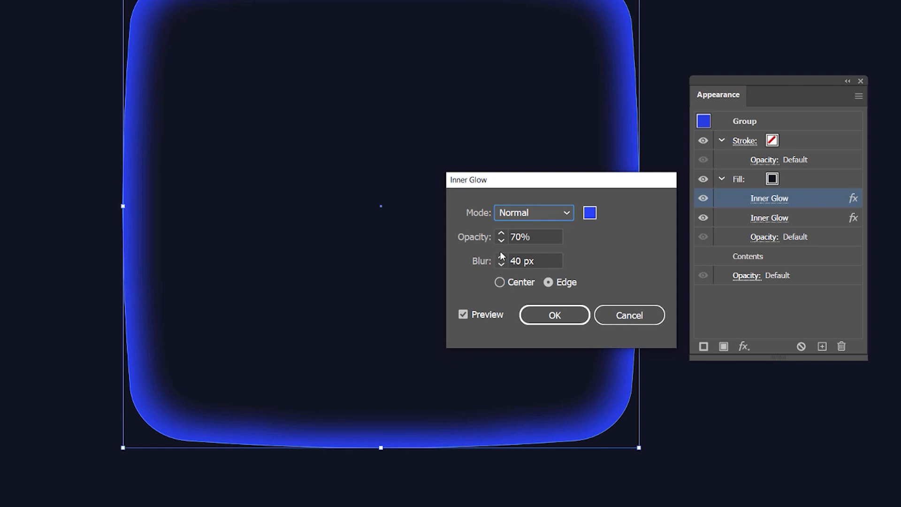
{"action": "left_click", "coordinate": [502, 244]}
{"action": "left_click", "coordinate": [501, 242], "text": "shift"}
{"action": "left_click", "coordinate": [502, 264], "text": "shift"}
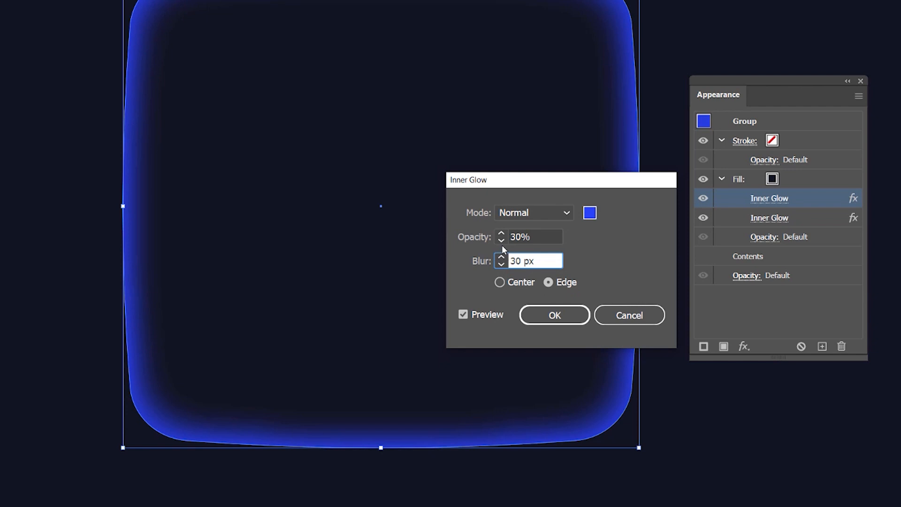
{"action": "left_click", "coordinate": [501, 258], "text": "shift"}
{"action": "left_click", "coordinate": [502, 265], "text": "shift"}
{"action": "left_click", "coordinate": [502, 266], "text": "shift"}
{"action": "left_click", "coordinate": [506, 241]}
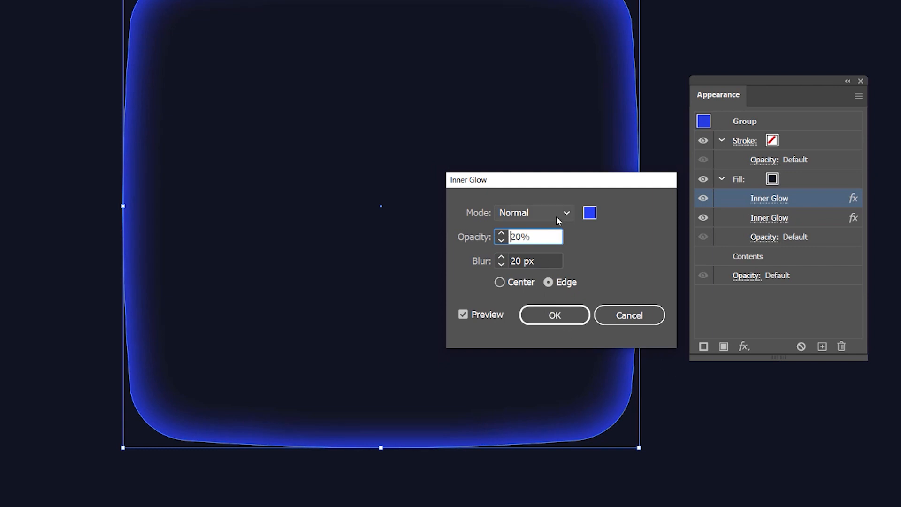
{"action": "left_click", "coordinate": [561, 319]}
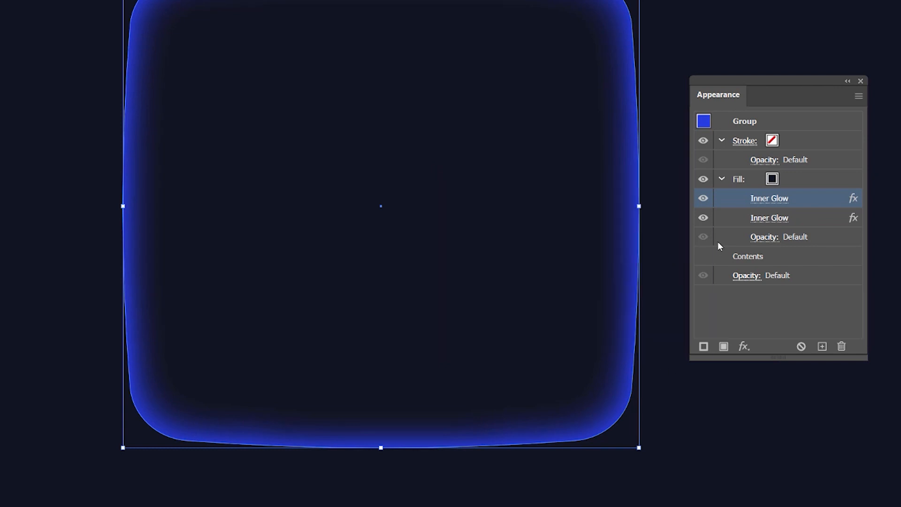
- Duplicate the topmost Inner Glow effect within the fill and set the copy's glow color to white
{"action": "left_click", "coordinate": [821, 345]}
{"action": "left_click", "coordinate": [757, 199]}
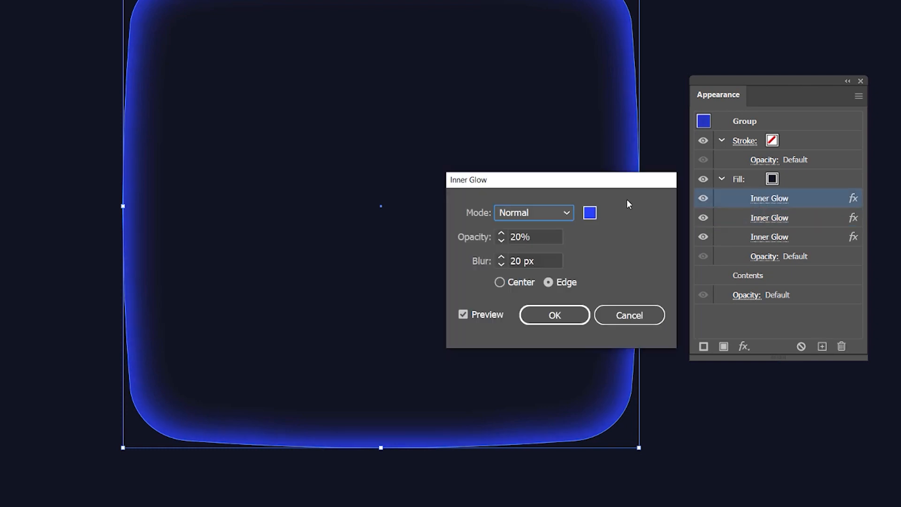
{"action": "left_click", "coordinate": [590, 214]}
{"action": "left_click_drag", "start_coordinate": [647, 161], "coordinate": [461, 130]}
{"action": "left_click", "coordinate": [854, 173]}
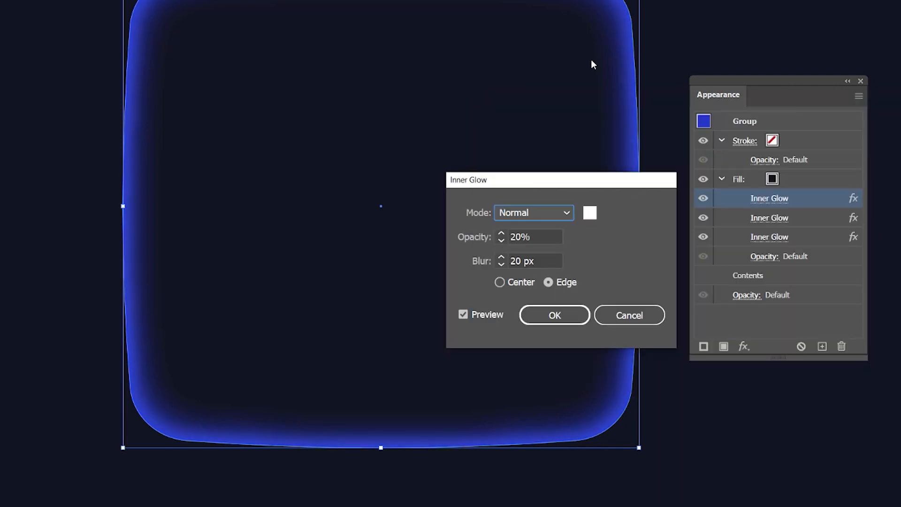
- Try an 8 px blur with 100% opacity on the white inner glow
{"action": "left_click", "coordinate": [502, 266]}
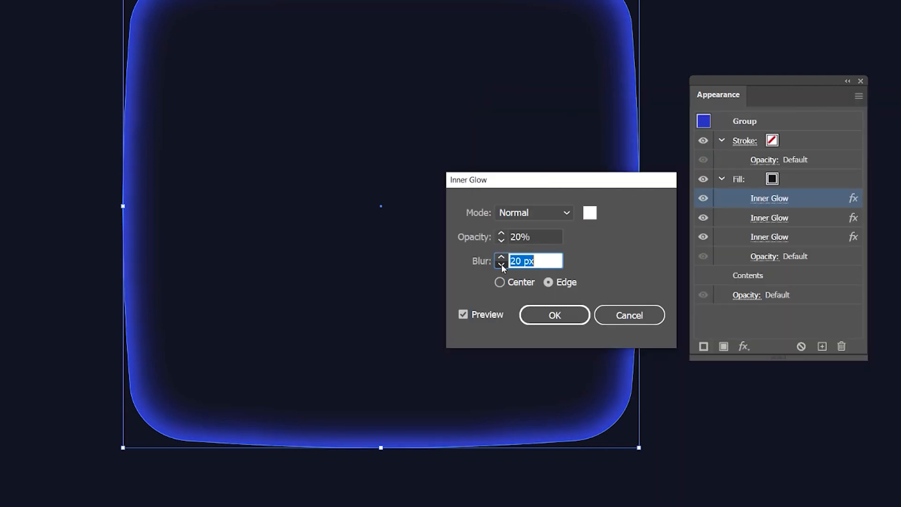
{"action": "left_click", "coordinate": [501, 264], "text": "shift"}
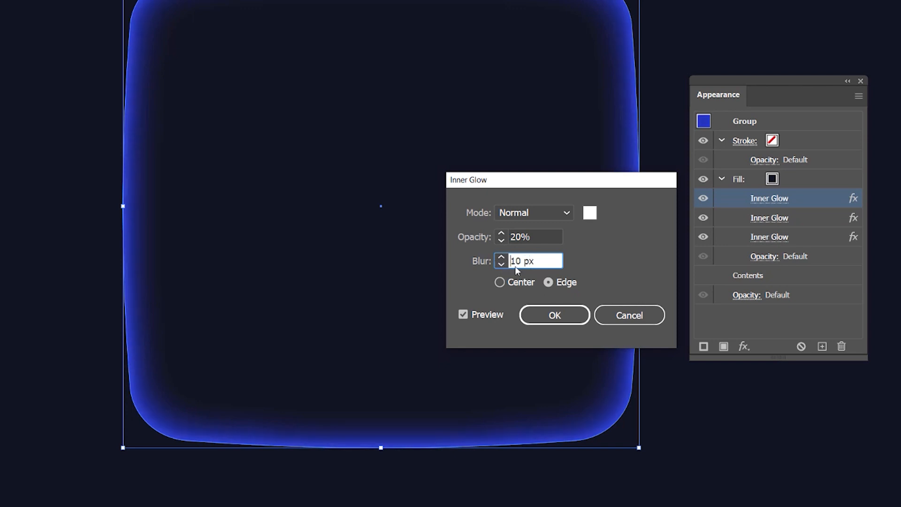
{"action": "left_click", "coordinate": [501, 265]}
{"action": "left_click", "coordinate": [501, 265]}
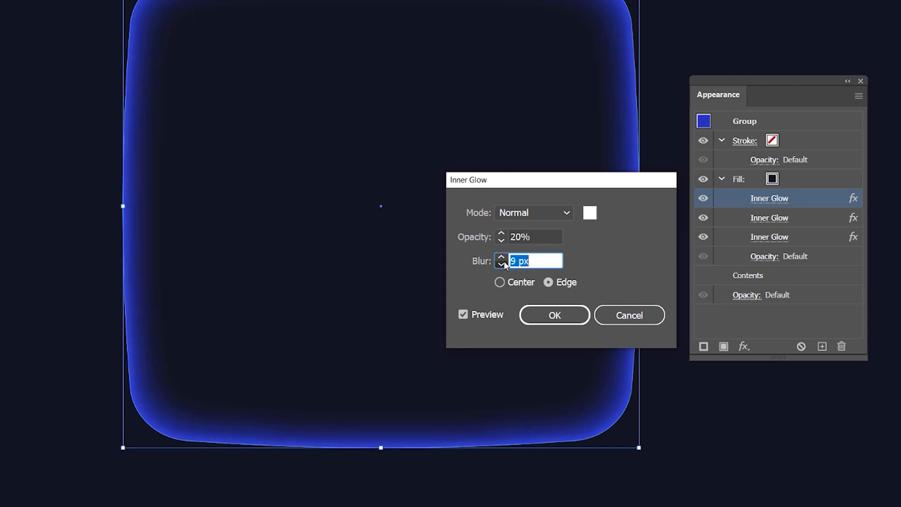
{"action": "left_click", "coordinate": [507, 238]}
{"action": "type", "text": "100"}
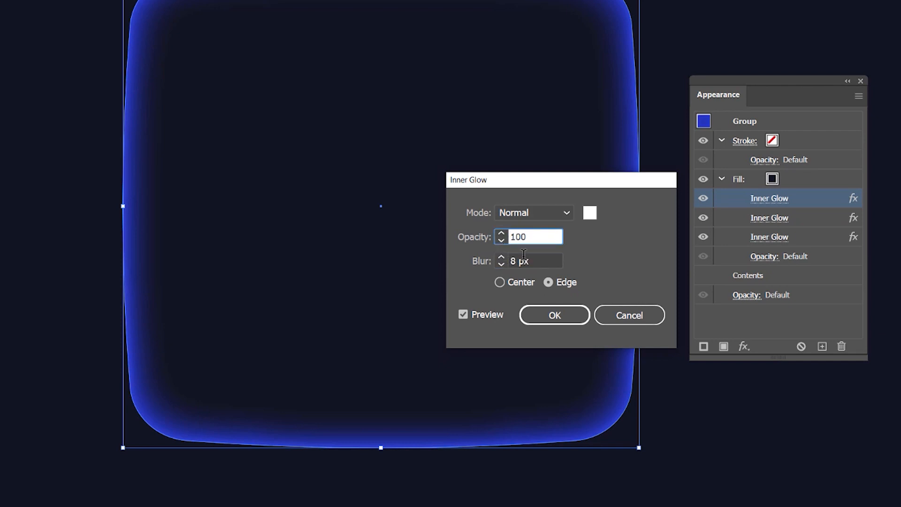
{"action": "left_click", "coordinate": [524, 259]}
{"action": "left_click_drag", "start_coordinate": [553, 183], "coordinate": [565, 202]}
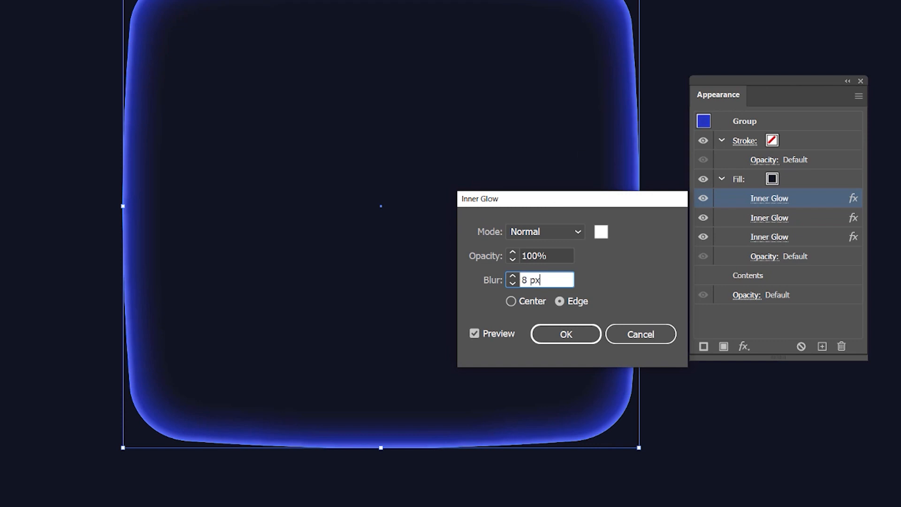
- Try a wider blur of 14 px on the white inner glow
{"action": "left_click", "coordinate": [513, 280]}
{"action": "left_click", "coordinate": [513, 278]}
{"action": "left_click", "coordinate": [513, 277]}
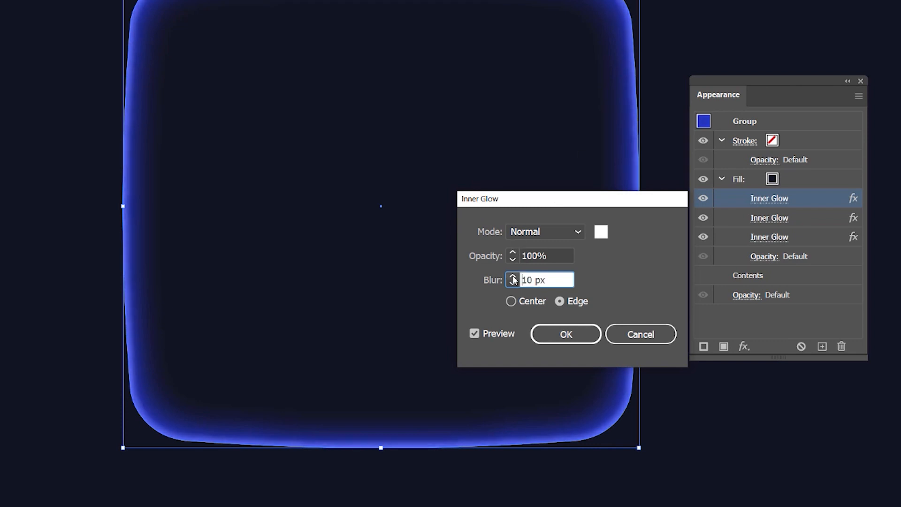
{"action": "left_click", "coordinate": [513, 277]}
{"action": "left_click", "coordinate": [513, 277]}
{"action": "left_click", "coordinate": [513, 277]}
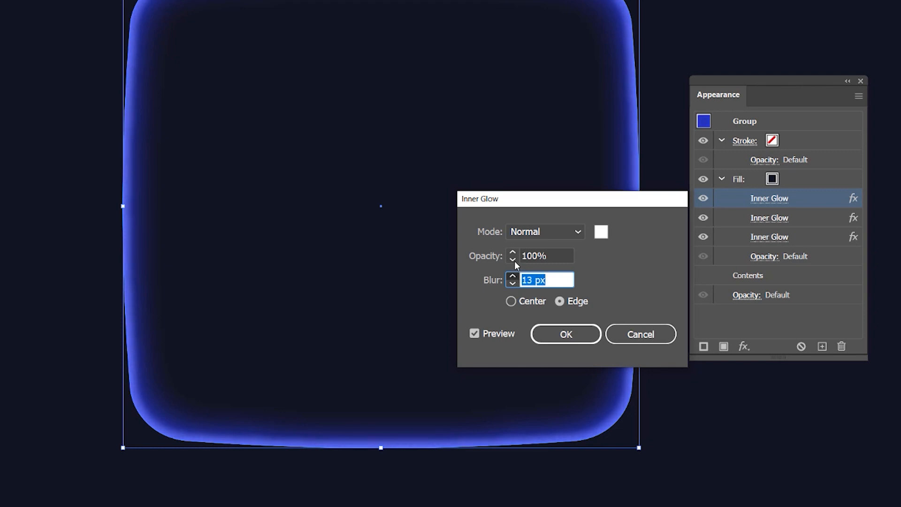
- Set the white inner glow to 80% opacity and 10 px blur, and apply it
{"action": "left_click", "coordinate": [513, 261]}
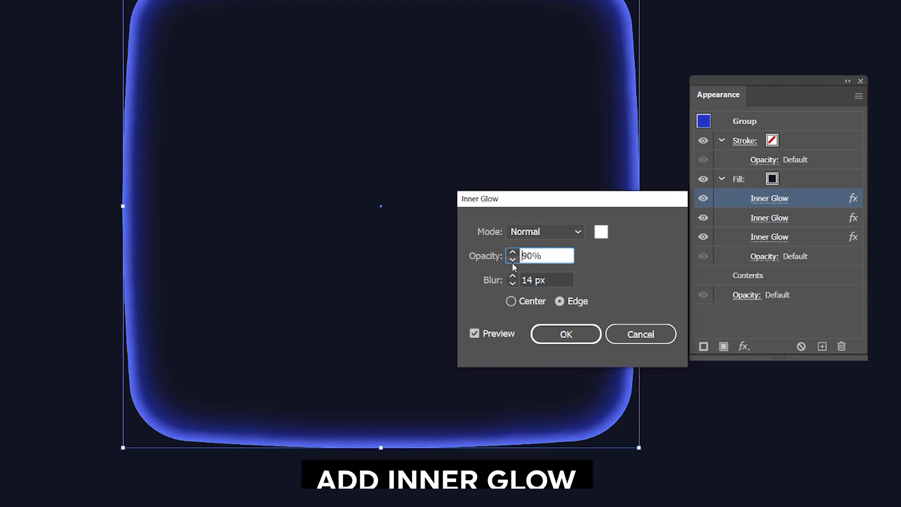
{"action": "left_click", "coordinate": [511, 260]}
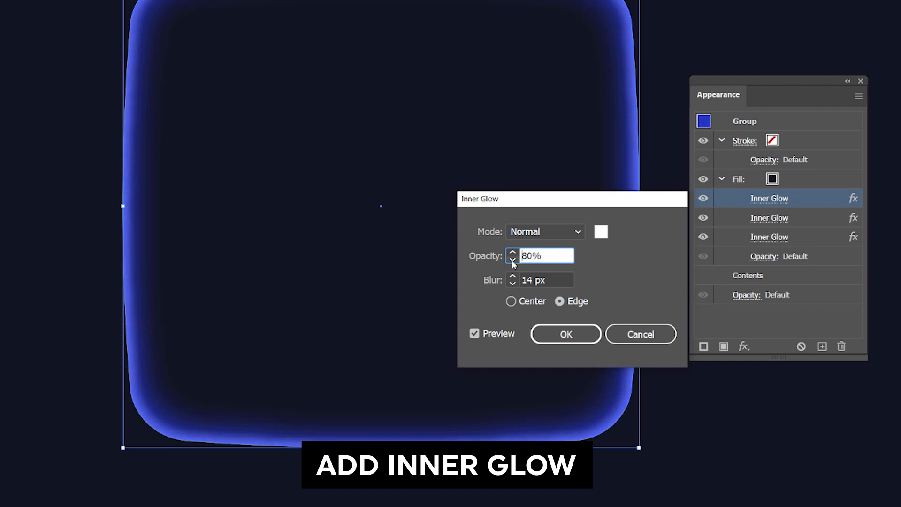
{"action": "left_click", "coordinate": [512, 283]}
{"action": "left_click", "coordinate": [512, 283]}
{"action": "left_click", "coordinate": [513, 283]}
{"action": "left_click", "coordinate": [512, 284]}
{"action": "left_click", "coordinate": [572, 336]}
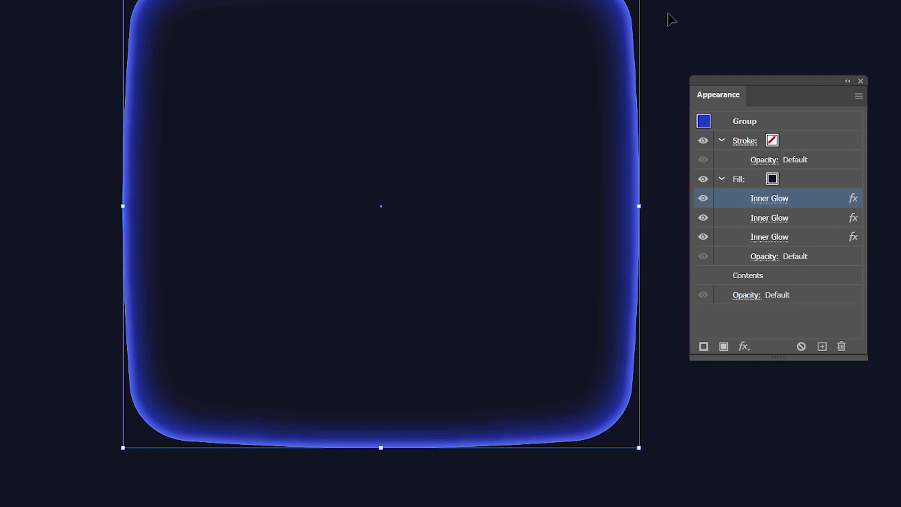
- Check the glow with the shape deselected, then reselect the rounded square and duplicate its topmost Inner Glow effect
{"action": "left_click", "coordinate": [669, 20]}
{"action": "scroll", "coordinate": [684, 1], "scroll_direction": "down", "scroll_amount": 3}
{"action": "left_click_drag", "start_coordinate": [622, 1], "coordinate": [557, 44]}
{"action": "scroll", "coordinate": [557, 44], "scroll_direction": "up", "scroll_amount": 3}
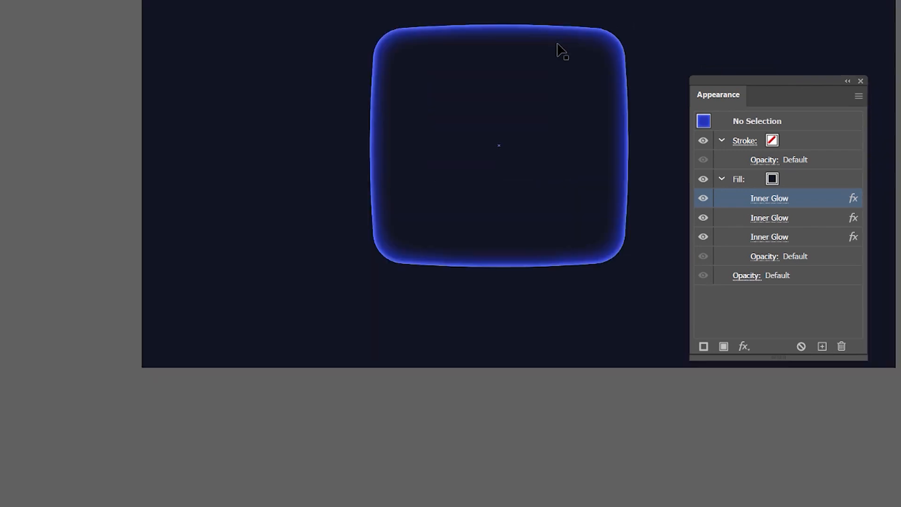
{"action": "scroll", "coordinate": [618, 18], "scroll_direction": "up", "scroll_amount": 2}
{"action": "scroll", "coordinate": [559, 28], "scroll_direction": "down", "scroll_amount": 3}
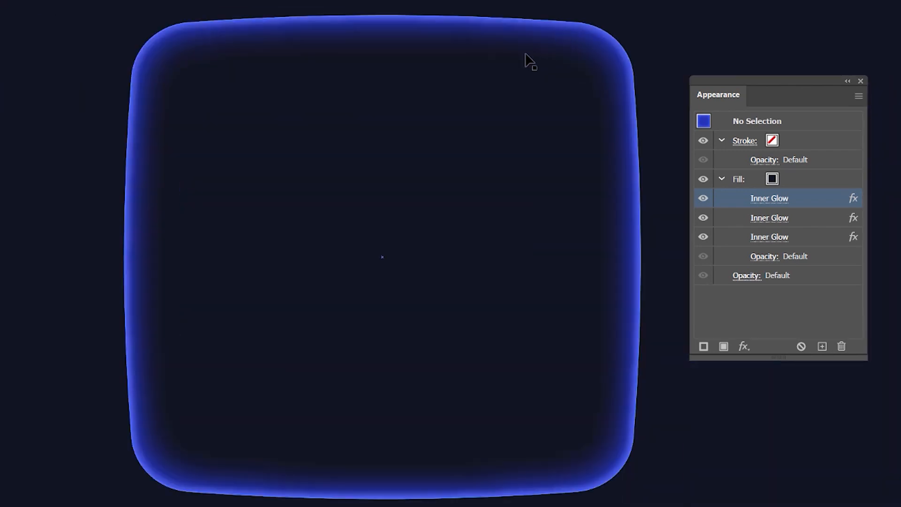
{"action": "left_click", "coordinate": [522, 60]}
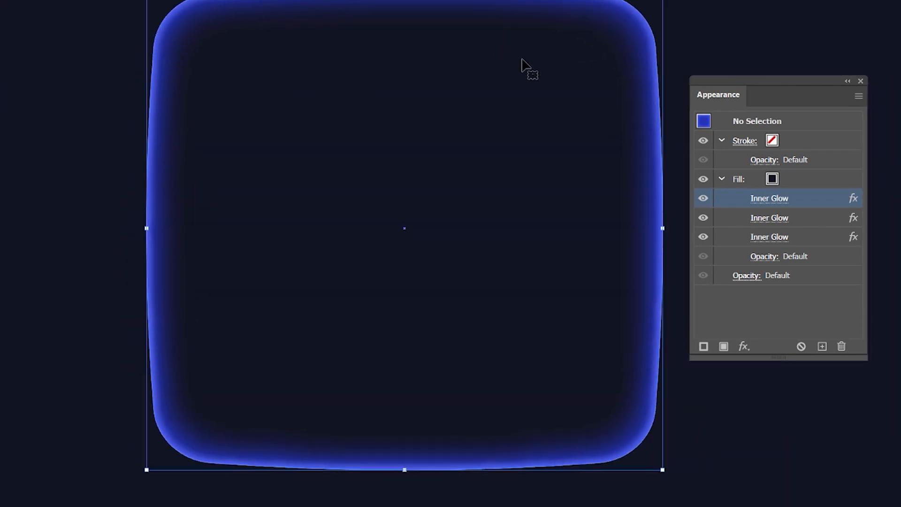
{"action": "left_click", "coordinate": [822, 345]}
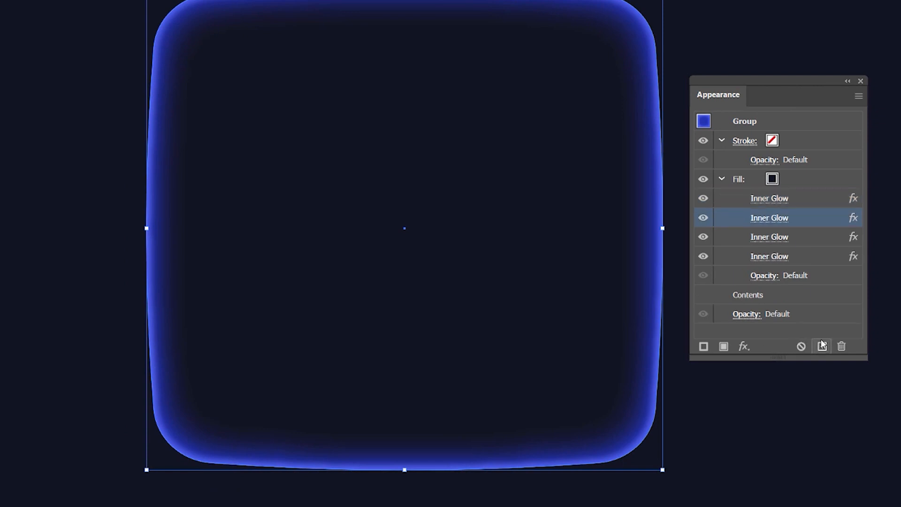
- Set the new topmost Inner Glow effect to 2 px blur and 100% opacity
{"action": "left_click", "coordinate": [770, 199]}
{"action": "key", "text": "Tab"}
{"action": "key", "text": "Tab"}
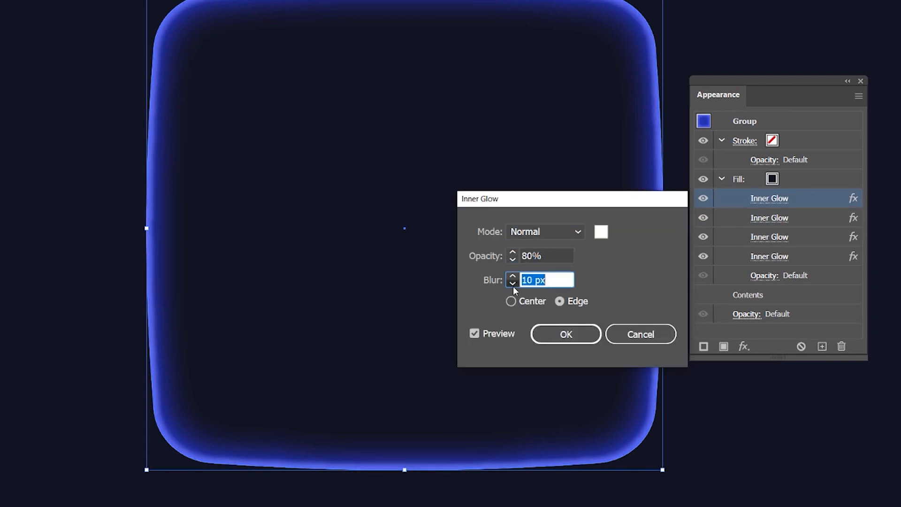
{"action": "left_click", "coordinate": [512, 283]}
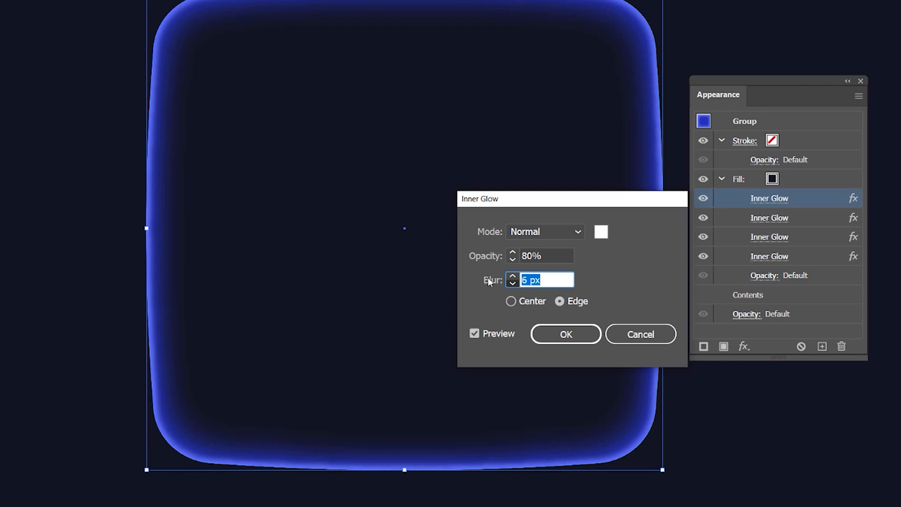
{"action": "left_click", "coordinate": [512, 284]}
{"action": "left_click", "coordinate": [510, 280]}
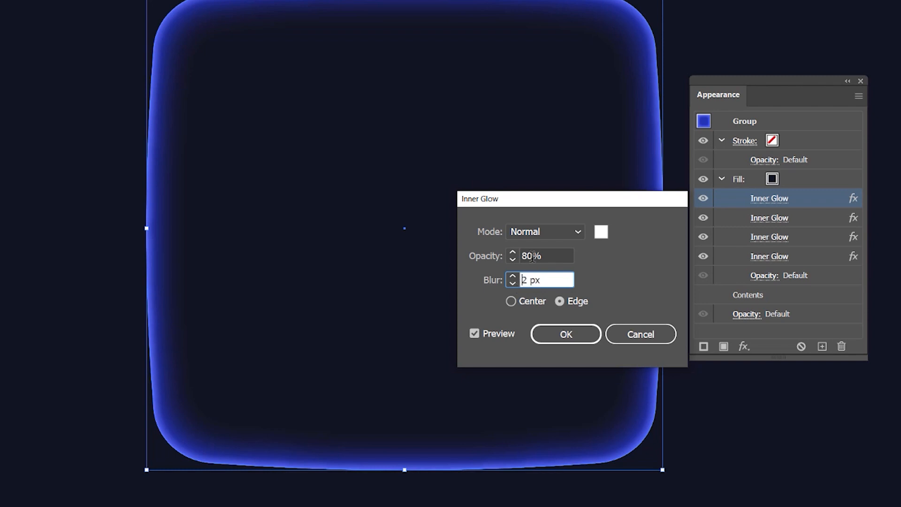
{"action": "left_click", "coordinate": [515, 255]}
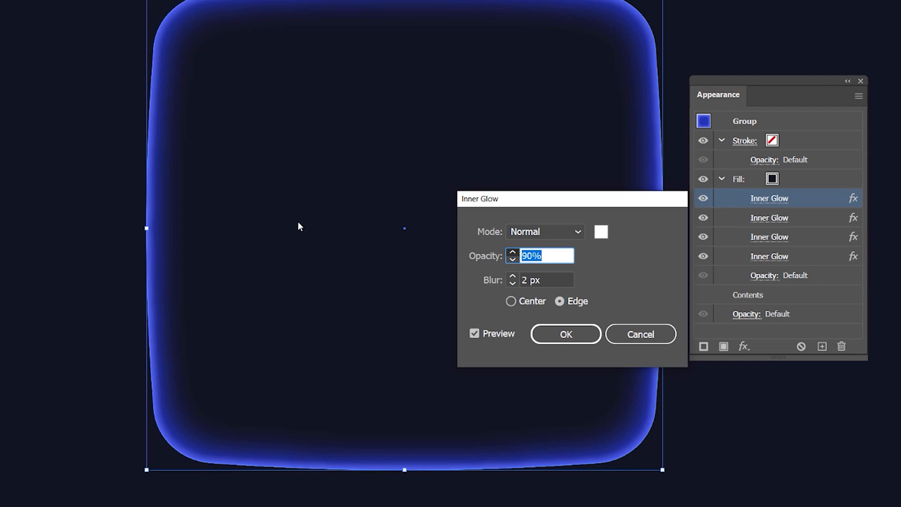
{"action": "left_click", "coordinate": [512, 252]}
{"action": "key", "text": "shift+Up"}
- Try the Overlay blending mode on the topmost inner glow, then set the mode to Color Dodge
{"action": "left_click_drag", "start_coordinate": [538, 199], "coordinate": [423, 232]}
{"action": "left_click", "coordinate": [420, 255]}
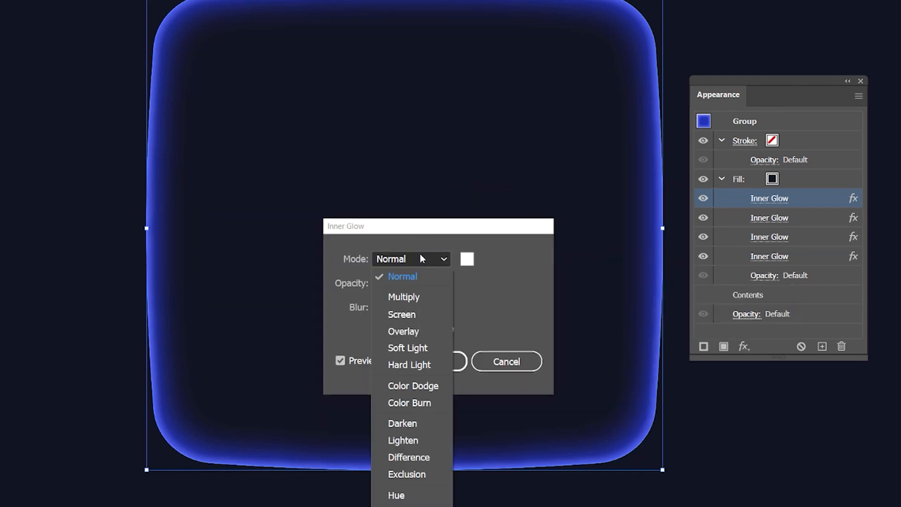
{"action": "left_click", "coordinate": [414, 330]}
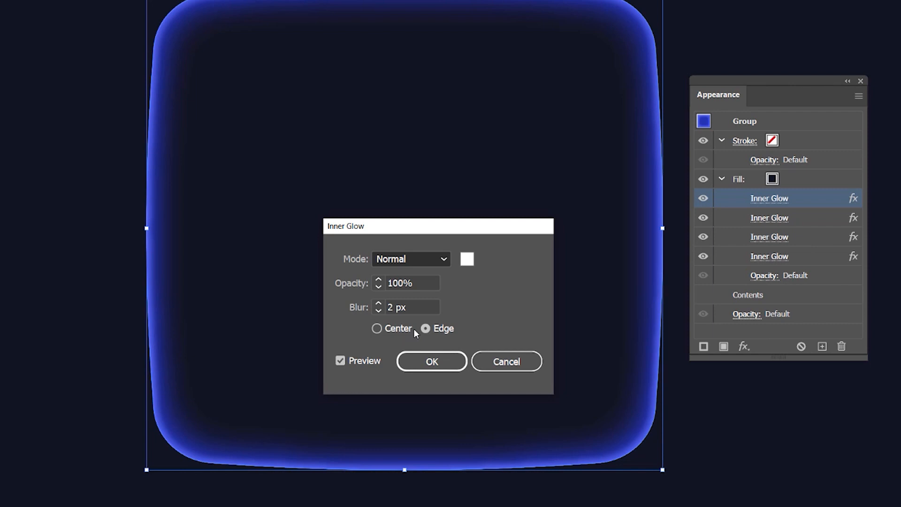
{"action": "left_click", "coordinate": [412, 265]}
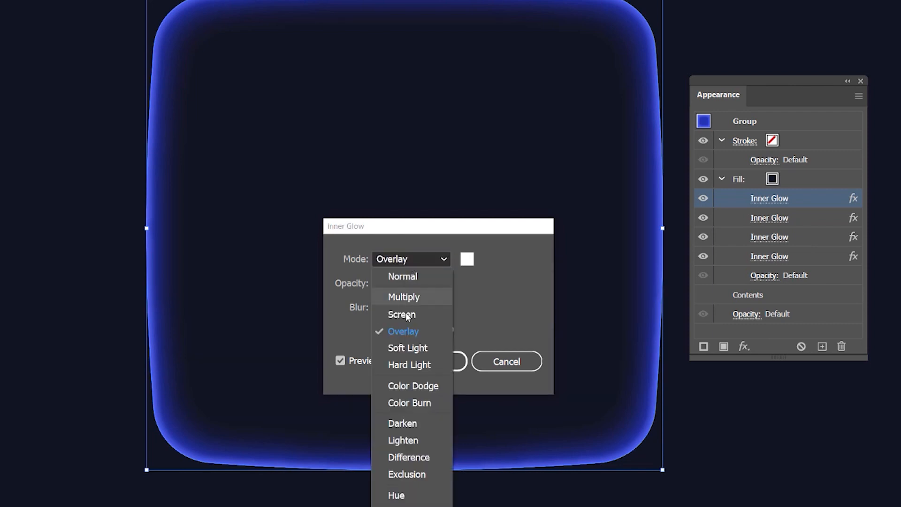
{"action": "left_click", "coordinate": [402, 382]}
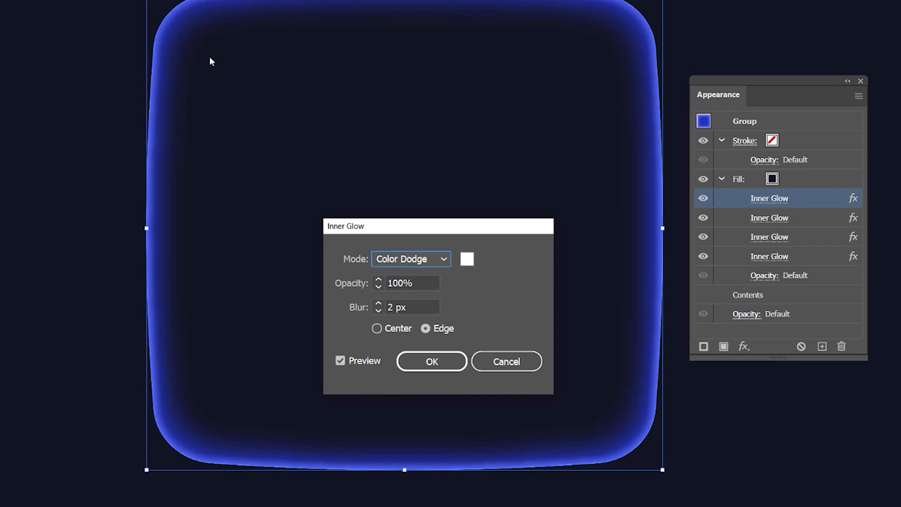
- Change the topmost inner glow's color from white to the muted periwinkle-blue swatch
{"action": "left_click", "coordinate": [467, 259]}
{"action": "left_click", "coordinate": [833, 196]}
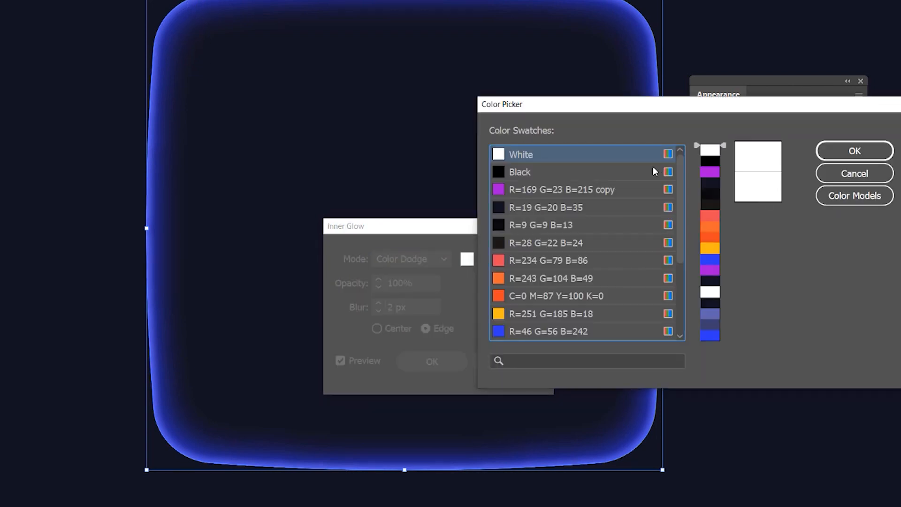
{"action": "scroll", "coordinate": [603, 259], "scroll_direction": "down", "scroll_amount": 3}
{"action": "left_click", "coordinate": [518, 295]}
{"action": "left_click", "coordinate": [842, 154]}
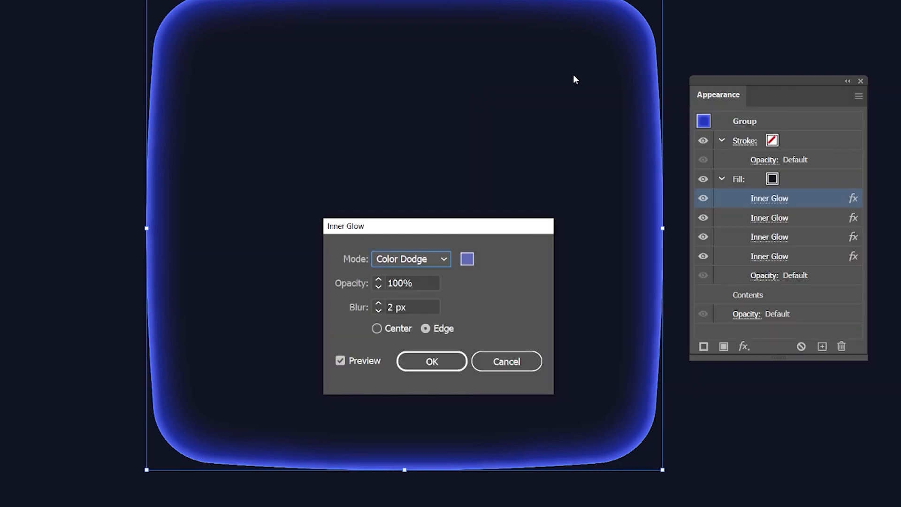
- Compare the artwork with the glow preview off and on, apply the Inner Glow effect, and deselect the shape
{"action": "left_click_drag", "start_coordinate": [443, 230], "coordinate": [521, 216]}
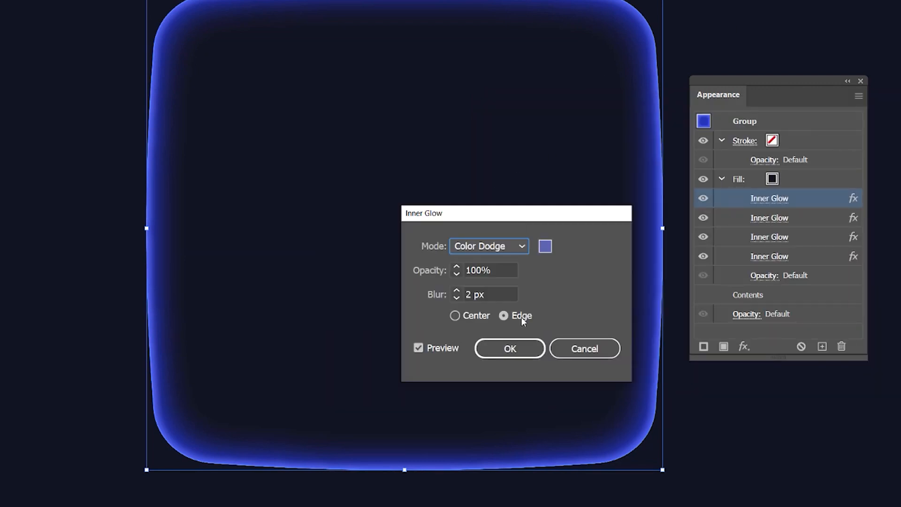
{"action": "left_click", "coordinate": [421, 348]}
{"action": "left_click", "coordinate": [418, 348]}
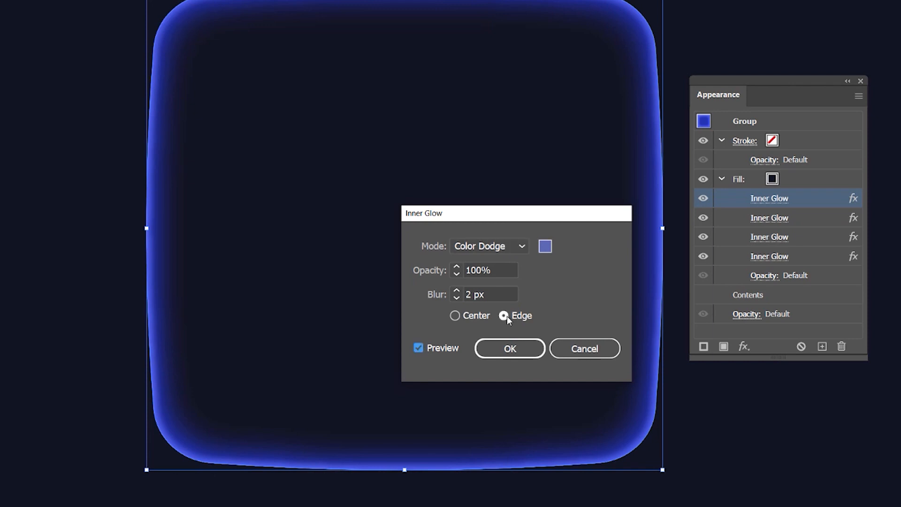
{"action": "left_click", "coordinate": [504, 344]}
{"action": "left_click", "coordinate": [828, 434]}
- Select the rounded square and hide its four Inner Glow effects one by one, comparing the glow at the corner
{"action": "scroll", "coordinate": [568, 106], "scroll_direction": "up", "scroll_amount": 10}
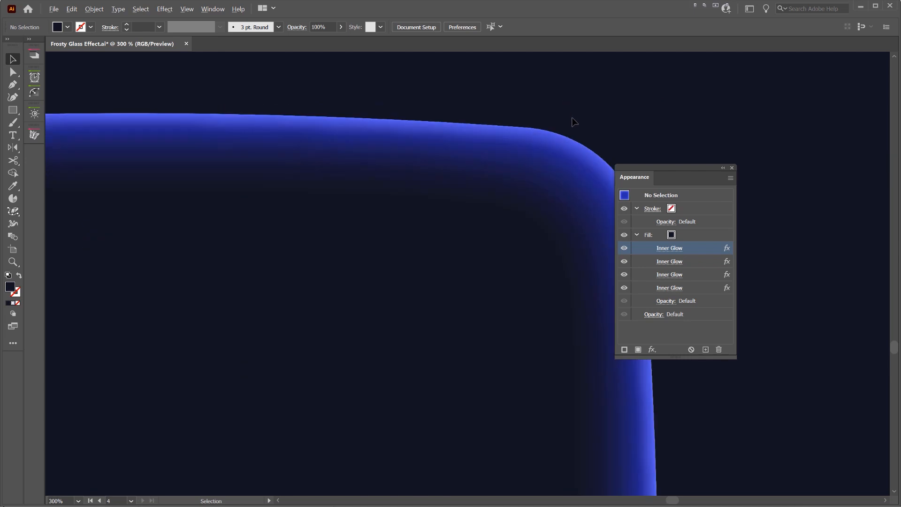
{"action": "scroll", "coordinate": [483, 127], "scroll_direction": "down", "scroll_amount": 10}
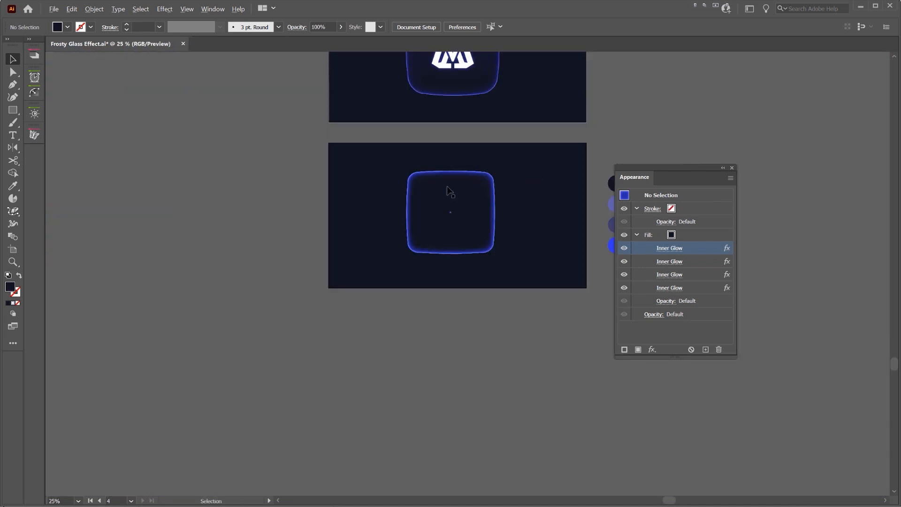
{"action": "scroll", "coordinate": [446, 186], "scroll_direction": "up", "scroll_amount": 3}
{"action": "left_click", "coordinate": [483, 199]}
{"action": "scroll", "coordinate": [479, 209], "scroll_direction": "up", "scroll_amount": 1}
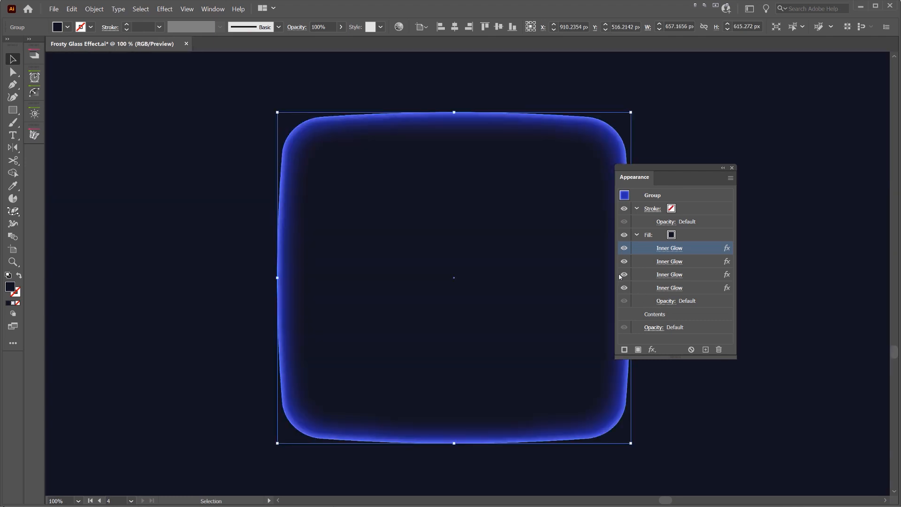
{"action": "scroll", "coordinate": [539, 252], "scroll_direction": "right", "scroll_amount": 3}
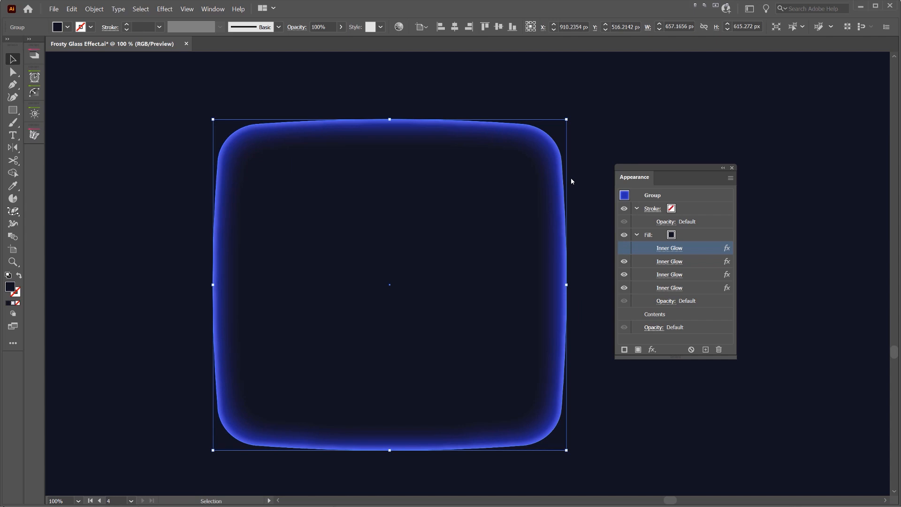
{"action": "scroll", "coordinate": [571, 180], "scroll_direction": "up", "scroll_amount": 3}
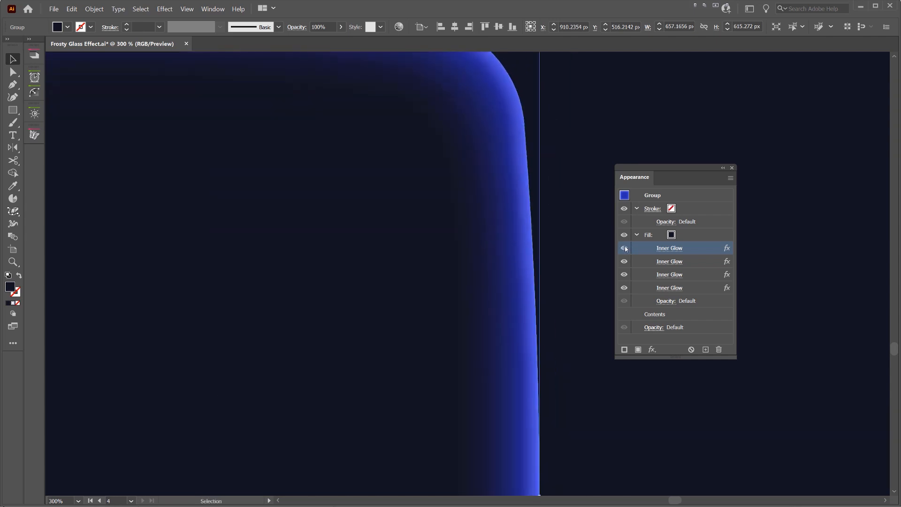
{"action": "left_click", "coordinate": [624, 262]}
{"action": "left_click", "coordinate": [624, 275]}
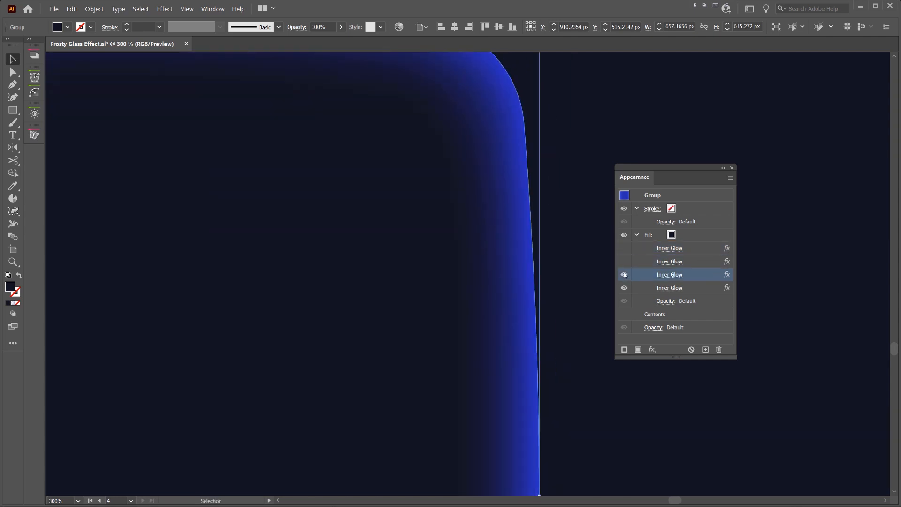
{"action": "left_click", "coordinate": [624, 287]}
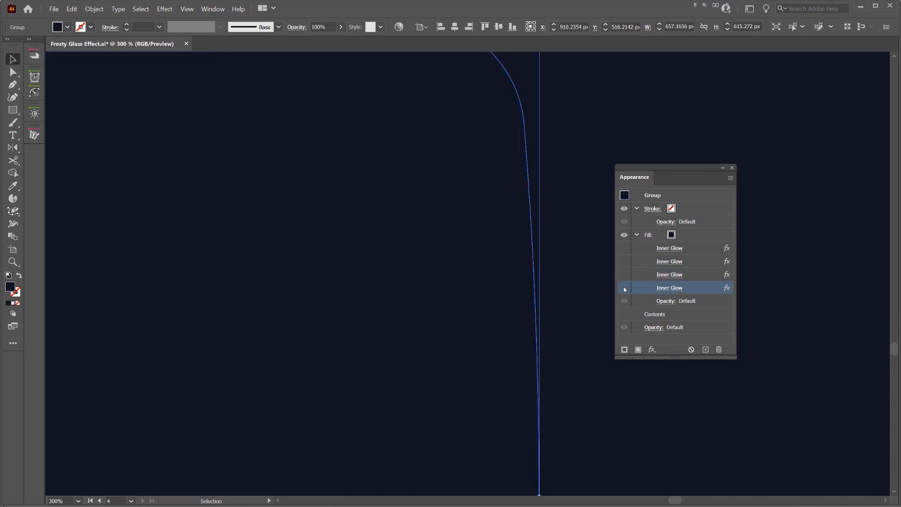
- Show the bottommost inner glow again, raise its blur to 50 px and lower its opacity
{"action": "left_click", "coordinate": [624, 288]}
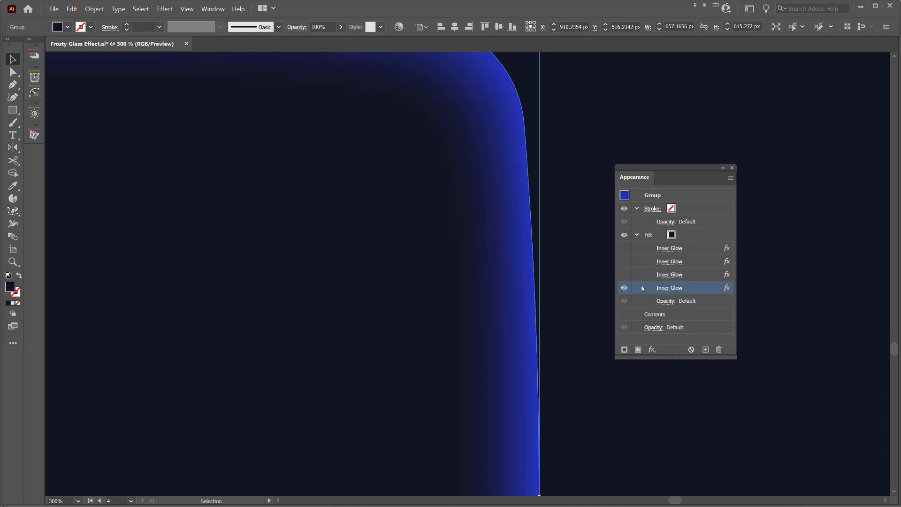
{"action": "left_click", "coordinate": [660, 290]}
{"action": "left_click", "coordinate": [455, 311], "text": "shift"}
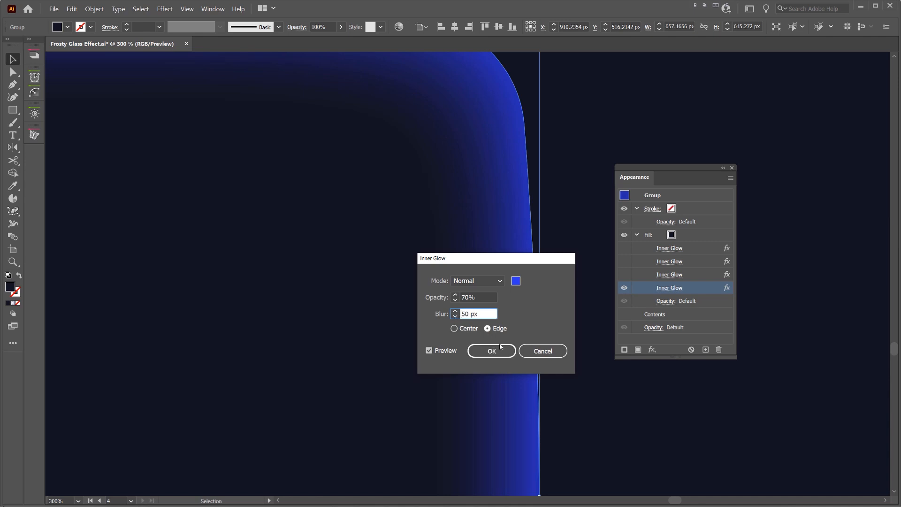
{"action": "left_click", "coordinate": [456, 300], "text": "shift"}
{"action": "left_click", "coordinate": [487, 350]}
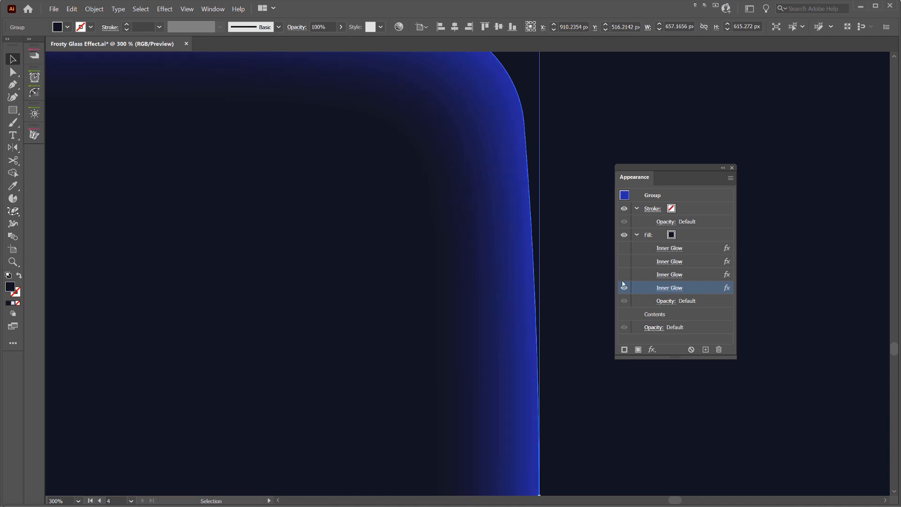
- Show the inner glow second from the bottom and set its opacity to 30% in Normal mode
{"action": "left_click", "coordinate": [626, 276]}
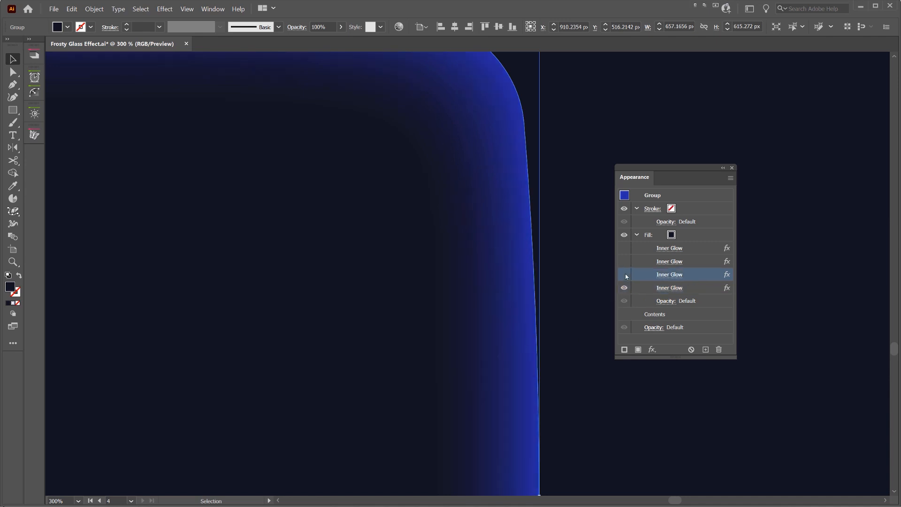
{"action": "left_click", "coordinate": [664, 276]}
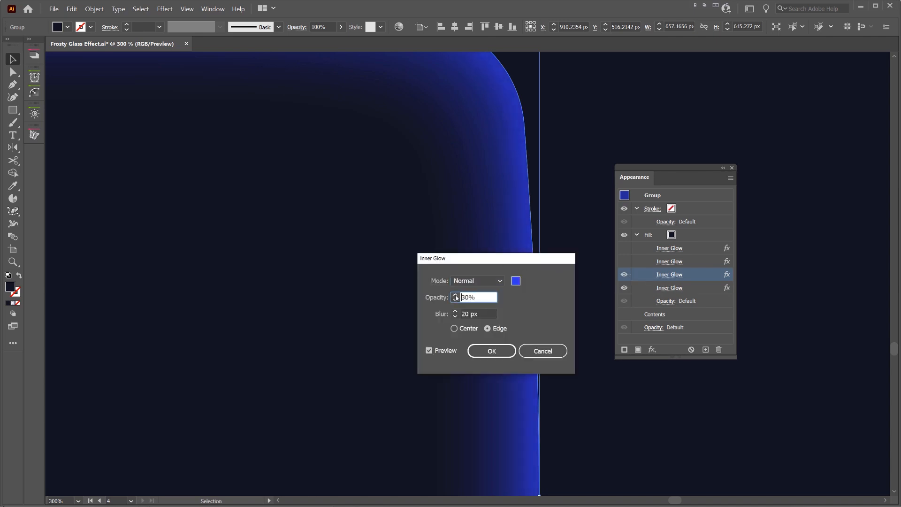
{"action": "left_click", "coordinate": [491, 351]}
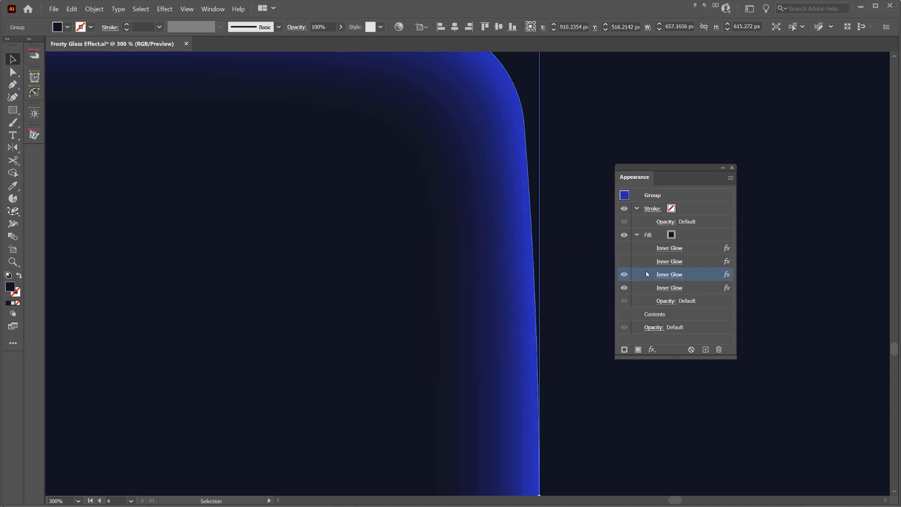
- Show the white inner glow second from the top, set its blur to 20 px and lower its opacity
{"action": "left_click", "coordinate": [624, 263]}
{"action": "left_click", "coordinate": [625, 263]}
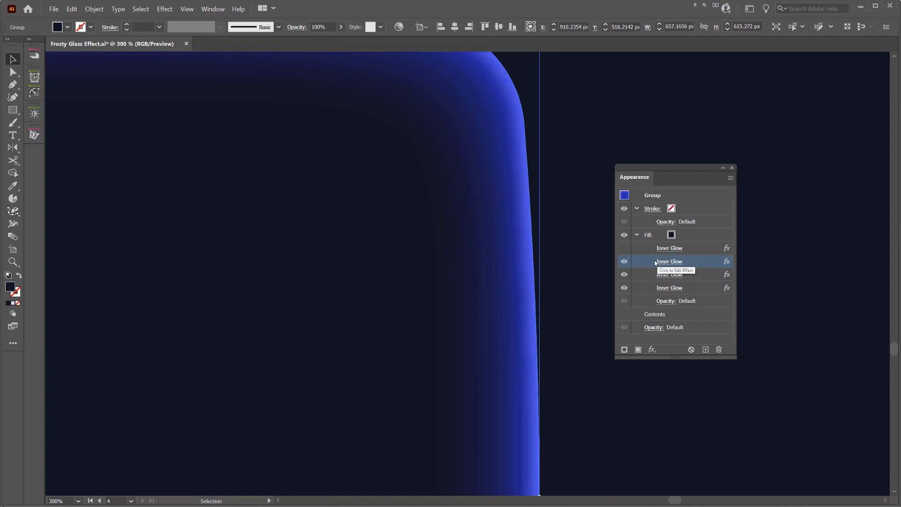
{"action": "left_click", "coordinate": [670, 261]}
{"action": "left_click", "coordinate": [454, 311], "text": "shift"}
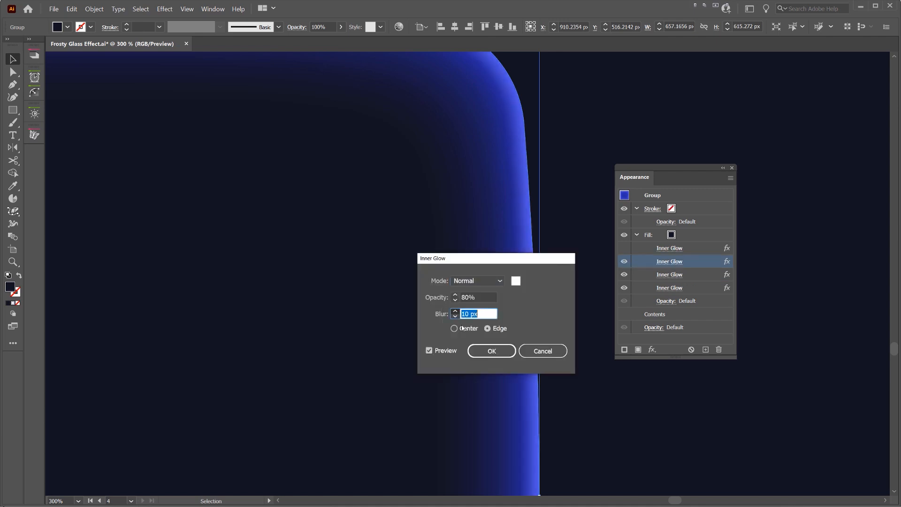
{"action": "left_click", "coordinate": [491, 351]}
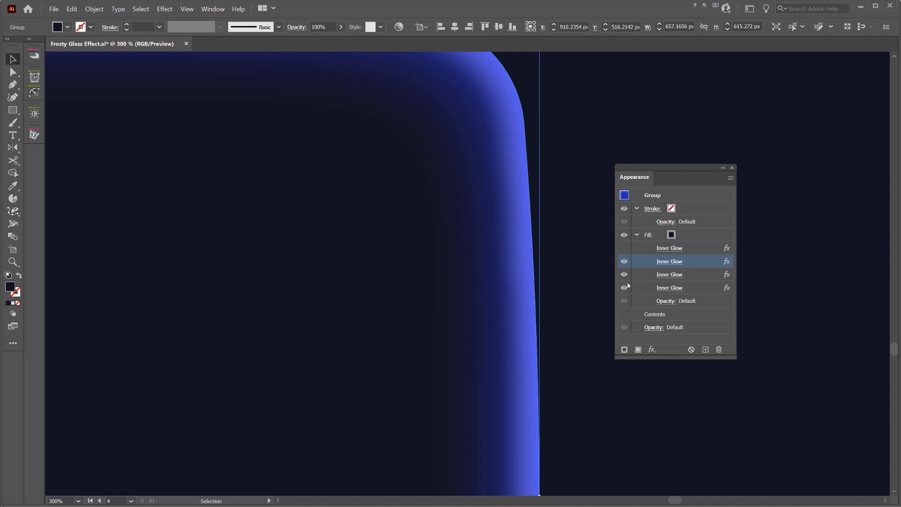
{"action": "left_click", "coordinate": [668, 262]}
{"action": "left_click", "coordinate": [454, 300], "text": "shift"}
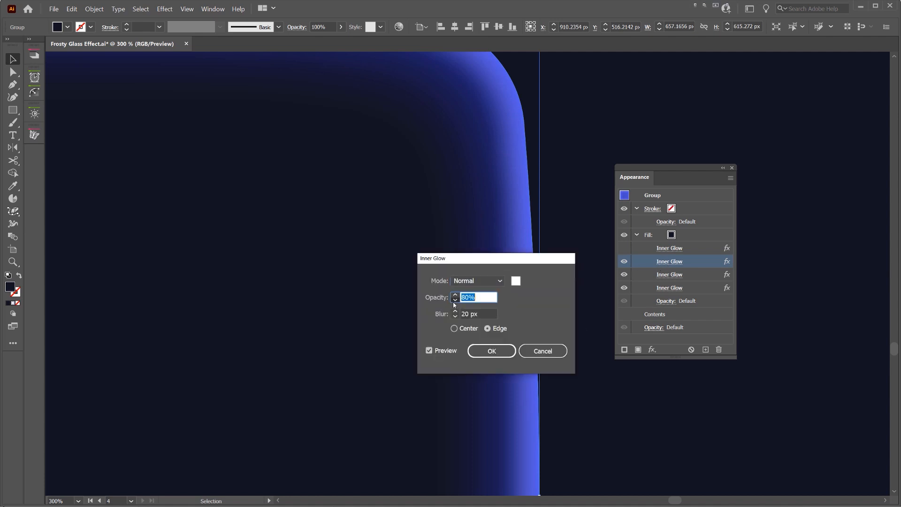
{"action": "left_click", "coordinate": [491, 351]}
- Show the topmost inner glow again and deselect the rounded square to view all four glows together
{"action": "left_click", "coordinate": [636, 125]}
{"action": "scroll", "coordinate": [648, 124], "scroll_direction": "down", "scroll_amount": 4}
{"action": "scroll", "coordinate": [661, 120], "scroll_direction": "down", "scroll_amount": 1}
{"action": "left_click_drag", "start_coordinate": [649, 119], "coordinate": [640, 171]}
{"action": "scroll", "coordinate": [601, 149], "scroll_direction": "up", "scroll_amount": 2}
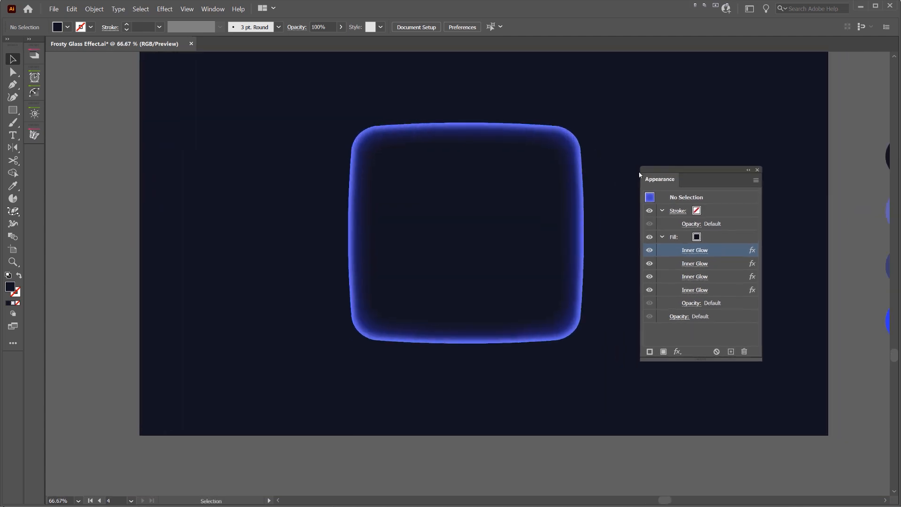
- Copy the white logo from the upper artboard onto the glowing square and scale it down to about 229 px wide
{"action": "scroll", "coordinate": [450, 127], "scroll_direction": "down", "scroll_amount": 4}
{"action": "left_click_drag", "start_coordinate": [494, 161], "coordinate": [478, 197]}
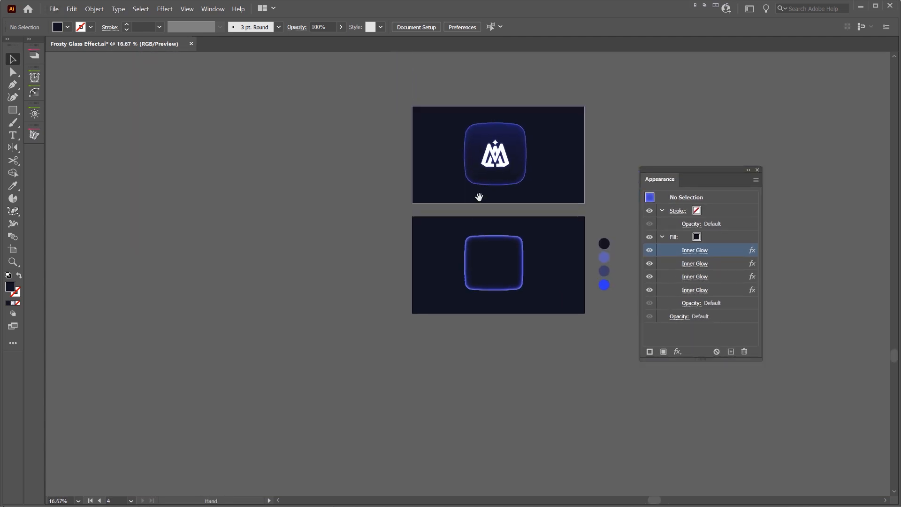
{"action": "left_click", "coordinate": [496, 157]}
{"action": "scroll", "coordinate": [496, 157], "scroll_direction": "up", "scroll_amount": 6}
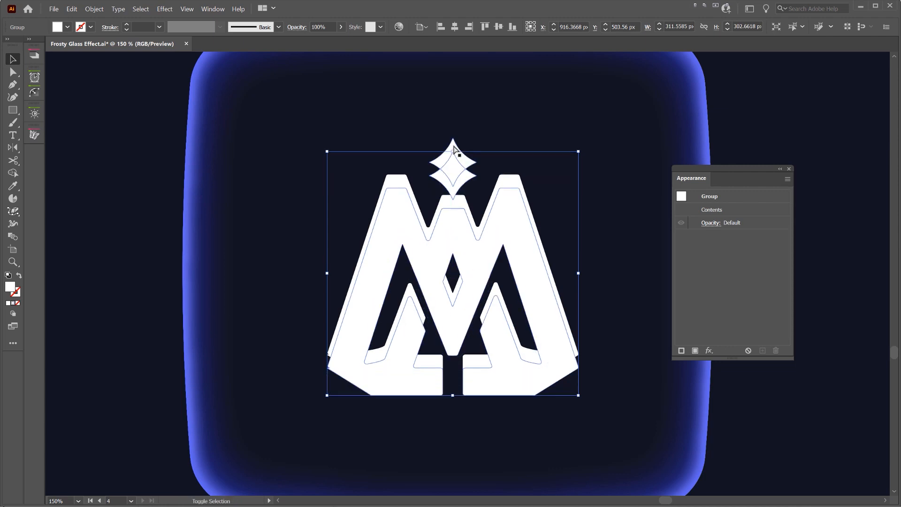
{"action": "key", "text": "ctrl+z"}
{"action": "left_click_drag", "start_coordinate": [453, 139], "coordinate": [470, 172]}
- Select the white logo in the glowing square and start a blue Outer Glow effect in Screen mode at 100% opacity
{"action": "scroll", "coordinate": [478, 139], "scroll_direction": "down", "scroll_amount": 3}
{"action": "left_click", "coordinate": [504, 143]}
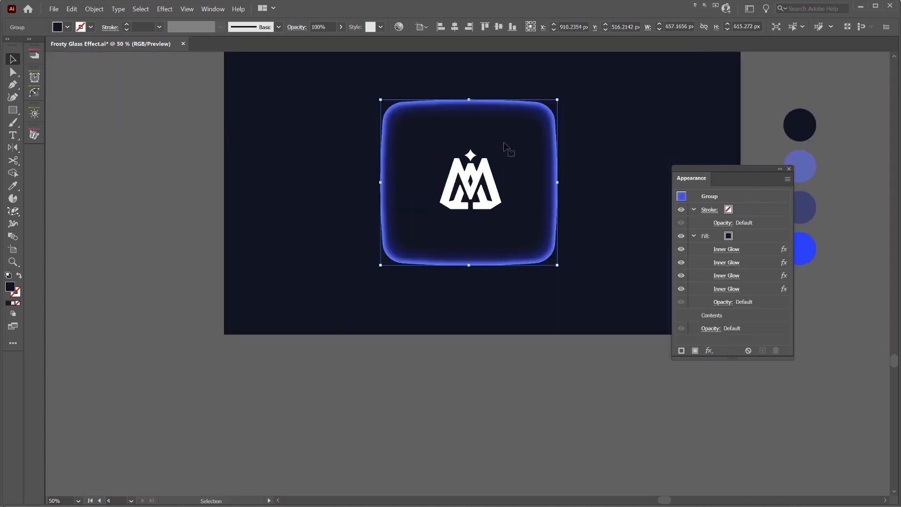
{"action": "scroll", "coordinate": [504, 143], "scroll_direction": "up", "scroll_amount": 2}
{"action": "left_click", "coordinate": [439, 211]}
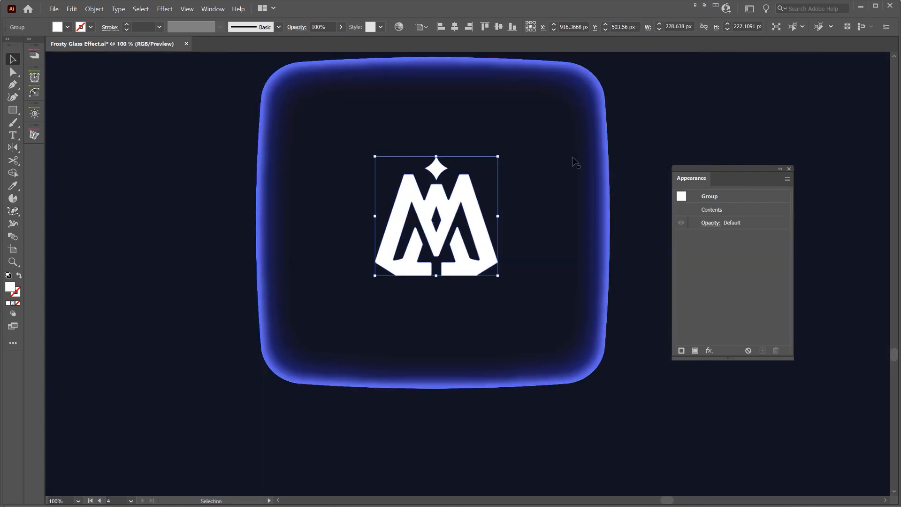
{"action": "left_click_drag", "start_coordinate": [691, 171], "coordinate": [572, 160]}
{"action": "scroll", "coordinate": [438, 188], "scroll_direction": "up", "scroll_amount": 1}
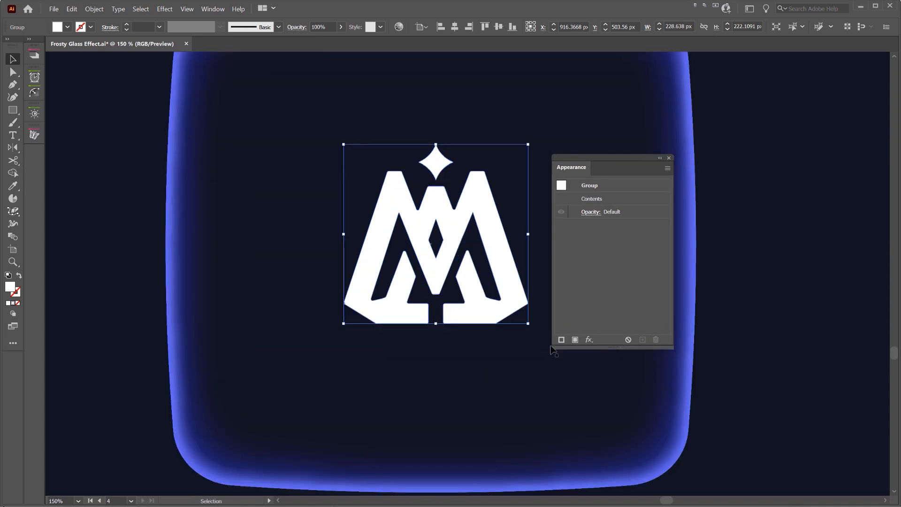
{"action": "left_click", "coordinate": [588, 339]}
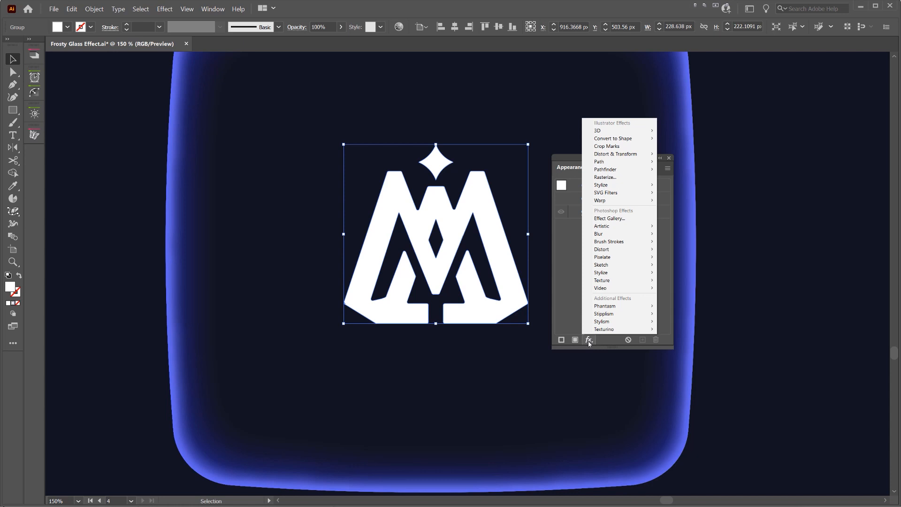
{"action": "mouse_move", "coordinate": [623, 187]}
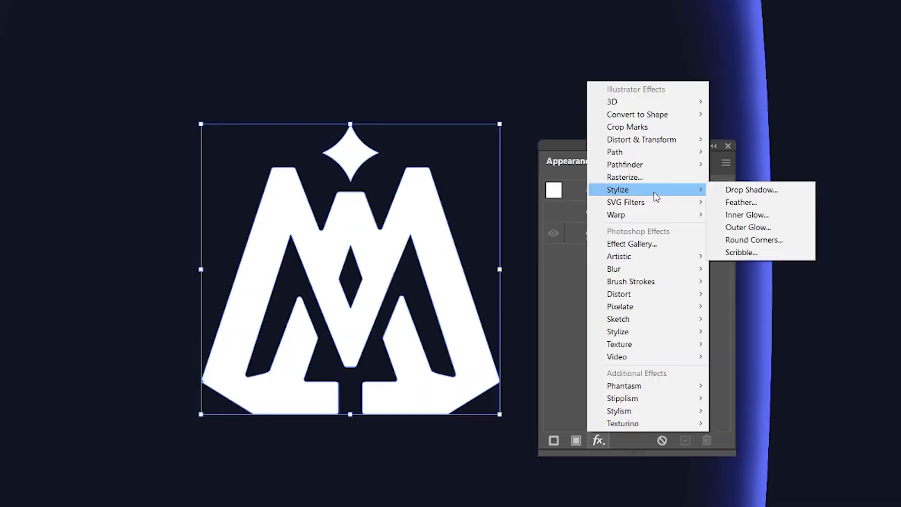
{"action": "left_click", "coordinate": [756, 228]}
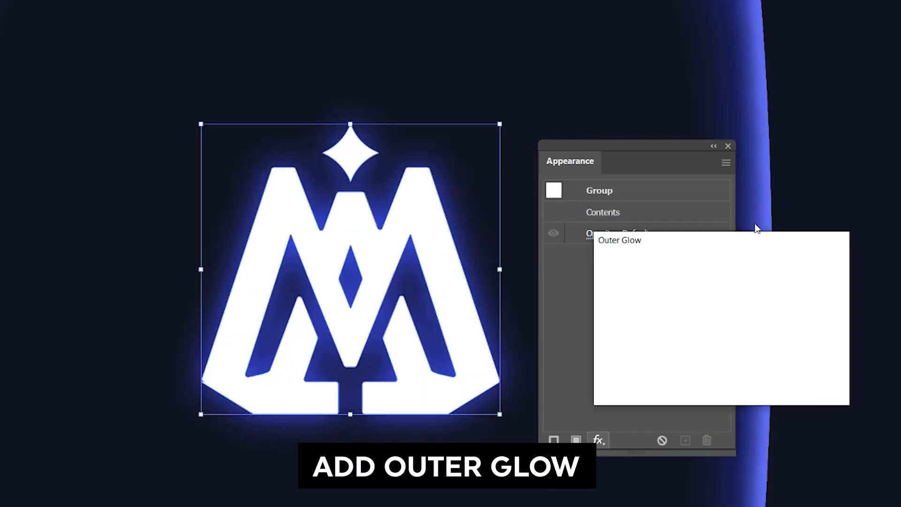
{"action": "left_click_drag", "start_coordinate": [695, 244], "coordinate": [489, 263]}
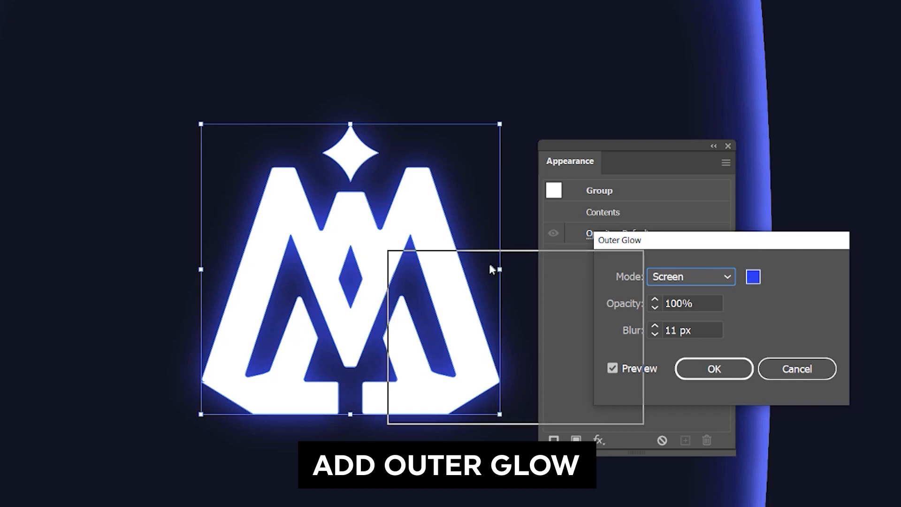
{"action": "left_click", "coordinate": [460, 295]}
{"action": "left_click", "coordinate": [488, 293]}
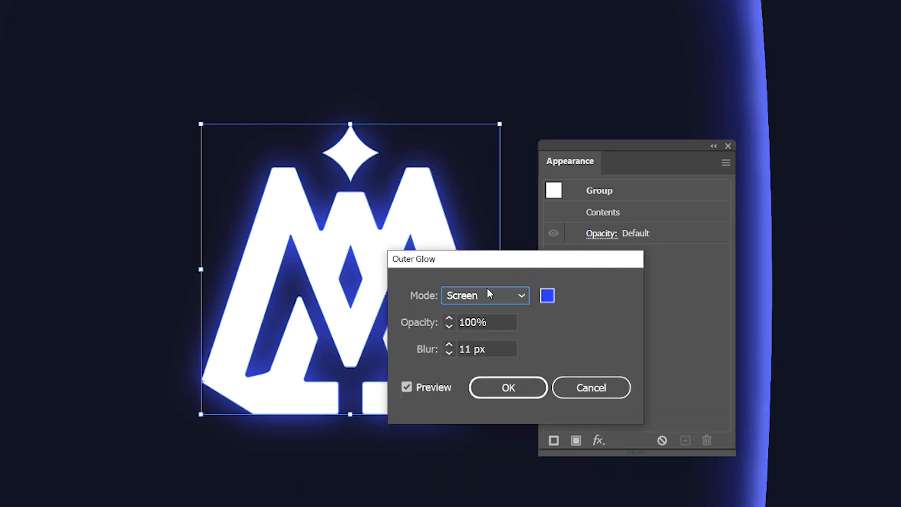
{"action": "left_click", "coordinate": [547, 295]}
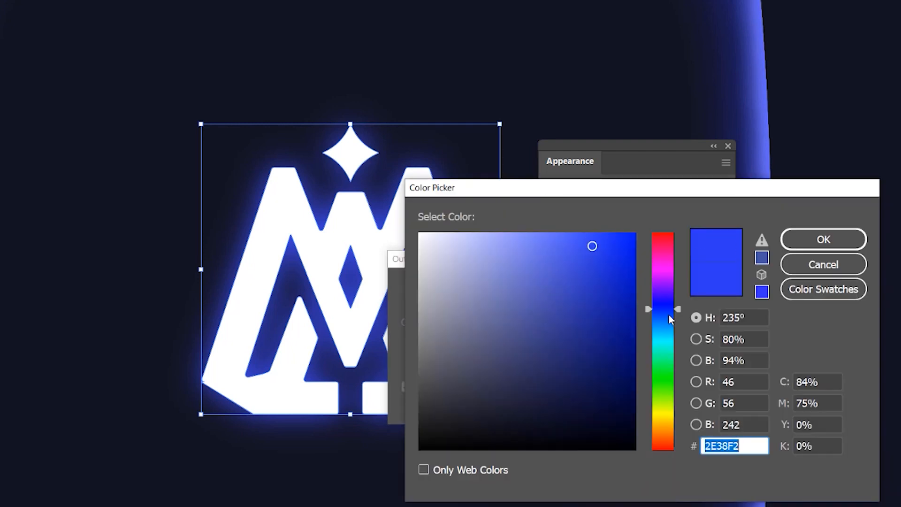
{"action": "left_click", "coordinate": [663, 355]}
{"action": "left_click_drag", "start_coordinate": [663, 364], "coordinate": [664, 343]}
{"action": "left_click_drag", "start_coordinate": [629, 249], "coordinate": [637, 206]}
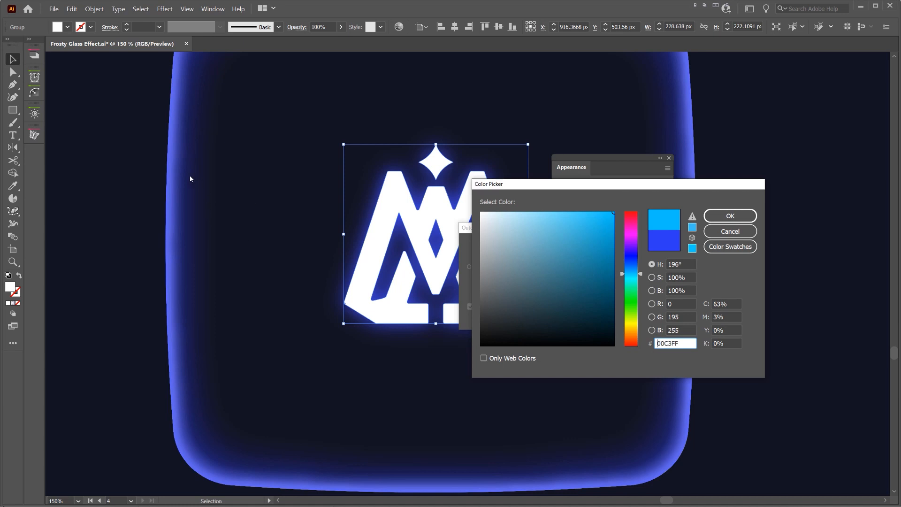
{"action": "left_click", "coordinate": [733, 232]}
{"action": "left_click", "coordinate": [557, 250]}
{"action": "key", "text": "Escape"}
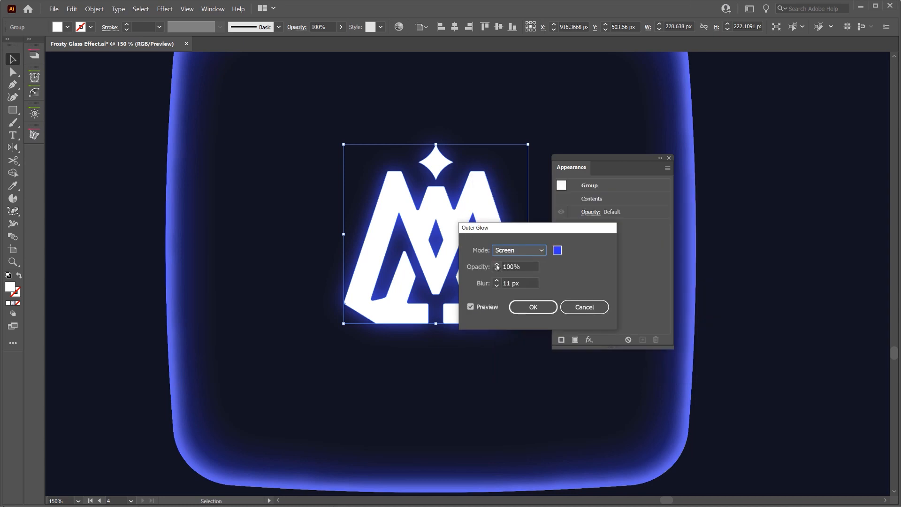
- Preview the logo's outer glow with the blur at 0 px and raised to 60 px
{"action": "left_click", "coordinate": [496, 286]}
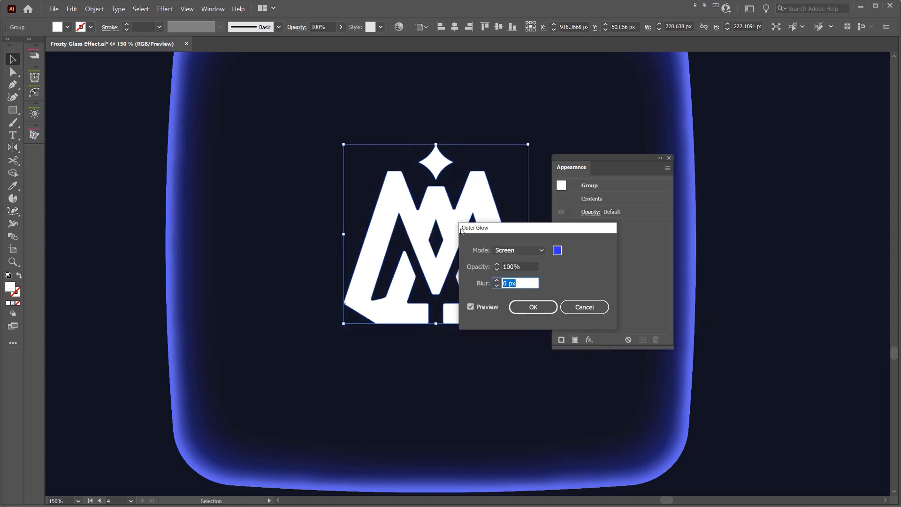
{"action": "left_click_drag", "start_coordinate": [496, 230], "coordinate": [561, 230]}
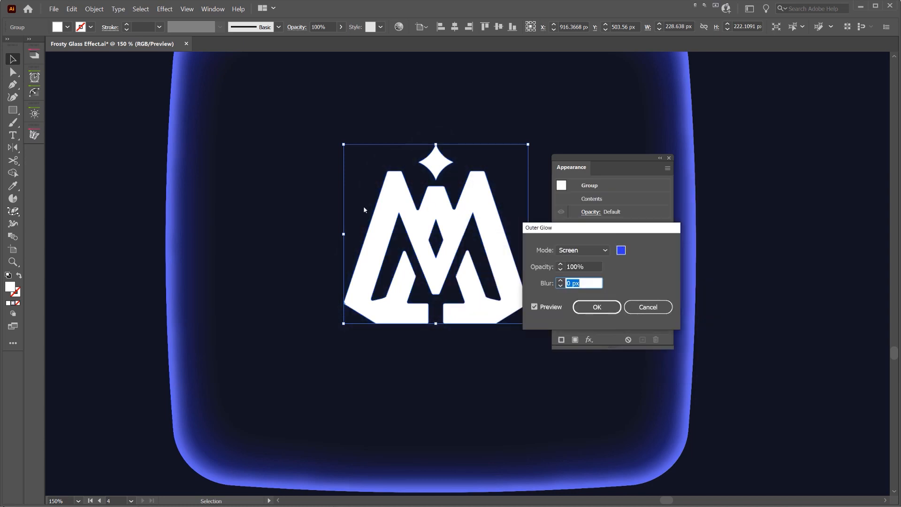
{"action": "left_click", "coordinate": [561, 281], "text": "shift"}
{"action": "left_click", "coordinate": [560, 281], "text": "shift"}
{"action": "left_click", "coordinate": [561, 281], "text": "shift"}
{"action": "left_click", "coordinate": [560, 281], "text": "shift"}
{"action": "left_click", "coordinate": [560, 281], "text": "shift"}
{"action": "left_click", "coordinate": [560, 281], "text": "shift"}
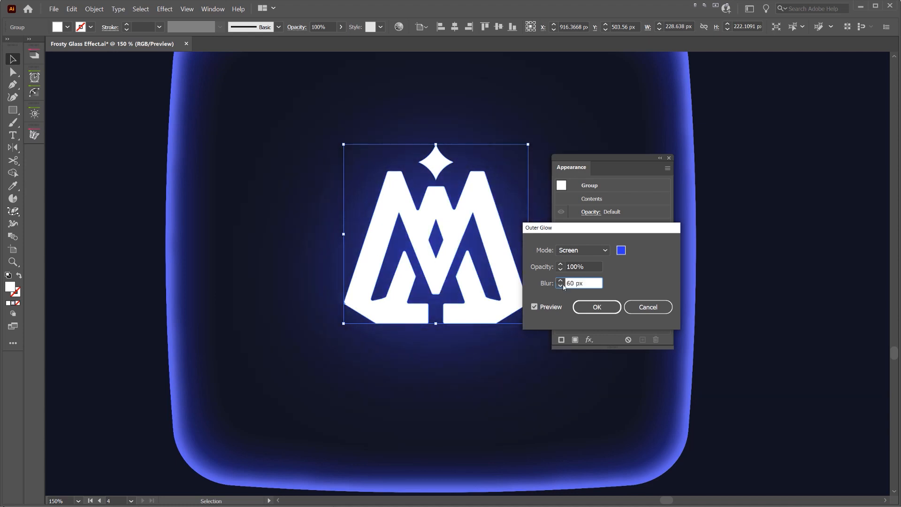
- Reduce the outer glow's blur to a tight halo around the logo and apply the effect
{"action": "left_click", "coordinate": [560, 285], "text": "shift"}
{"action": "left_click", "coordinate": [560, 285], "text": "shift"}
{"action": "left_click", "coordinate": [560, 285], "text": "shift"}
{"action": "left_click", "coordinate": [560, 285], "text": "shift"}
{"action": "left_click", "coordinate": [560, 285], "text": "shift"}
{"action": "left_click", "coordinate": [560, 285], "text": "shift"}
{"action": "left_click", "coordinate": [560, 282], "text": "shift"}
{"action": "left_click", "coordinate": [560, 281]}
{"action": "left_click", "coordinate": [561, 281]}
{"action": "left_click", "coordinate": [614, 310]}
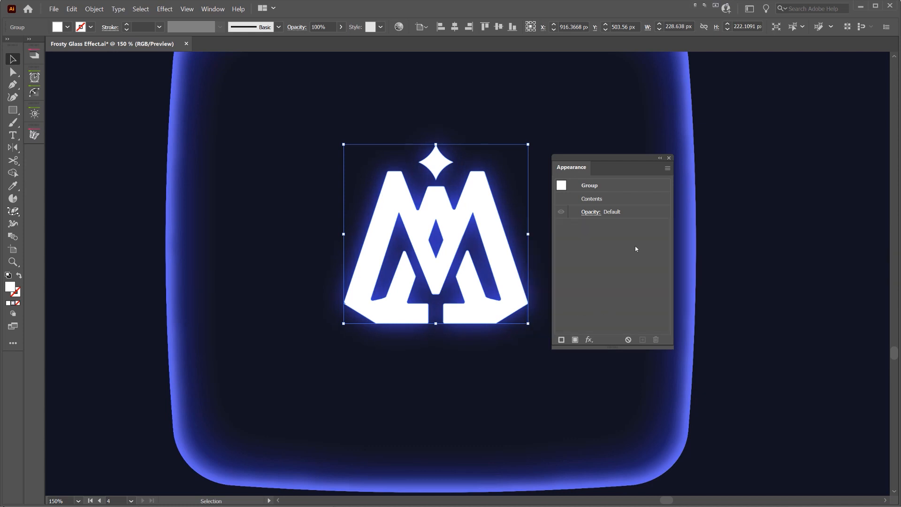
- Deselect the logo and view the icon on its artboard with the panels hidden
{"action": "left_click_drag", "start_coordinate": [605, 164], "coordinate": [855, 181]}
{"action": "key", "text": "Tab"}
{"action": "left_click", "coordinate": [722, 94]}
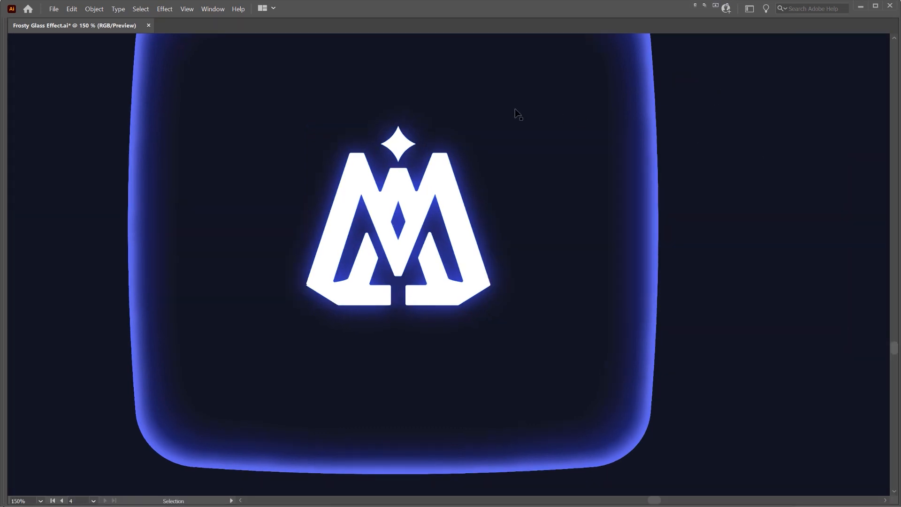
{"action": "scroll", "coordinate": [511, 115], "scroll_direction": "down", "scroll_amount": 3}
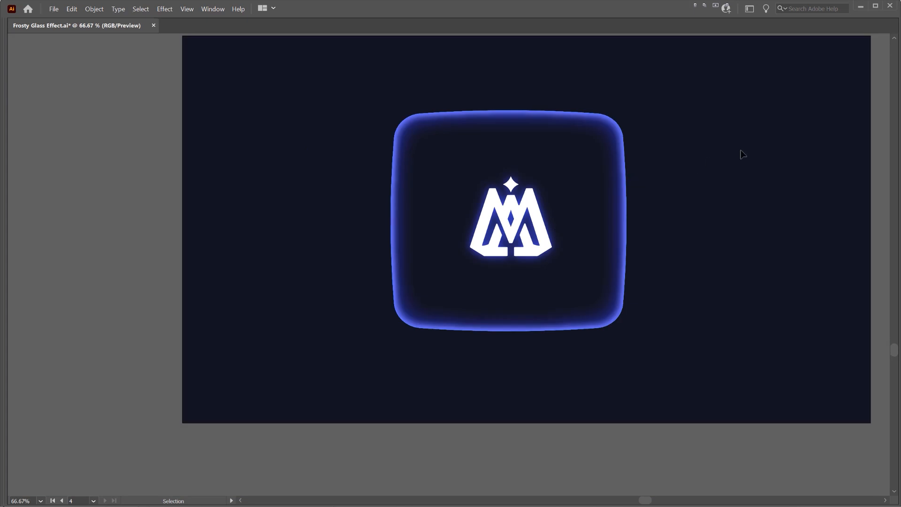
{"action": "left_click_drag", "start_coordinate": [707, 183], "coordinate": [708, 183]}
- Try scaling the glowing square down around the logo, and undo the resize
{"action": "left_click", "coordinate": [556, 169]}
{"action": "left_click_drag", "start_coordinate": [474, 141], "coordinate": [474, 165]}
{"action": "left_click_drag", "start_coordinate": [608, 135], "coordinate": [637, 191]}
{"action": "scroll", "coordinate": [583, 205], "scroll_direction": "up", "scroll_amount": 1}
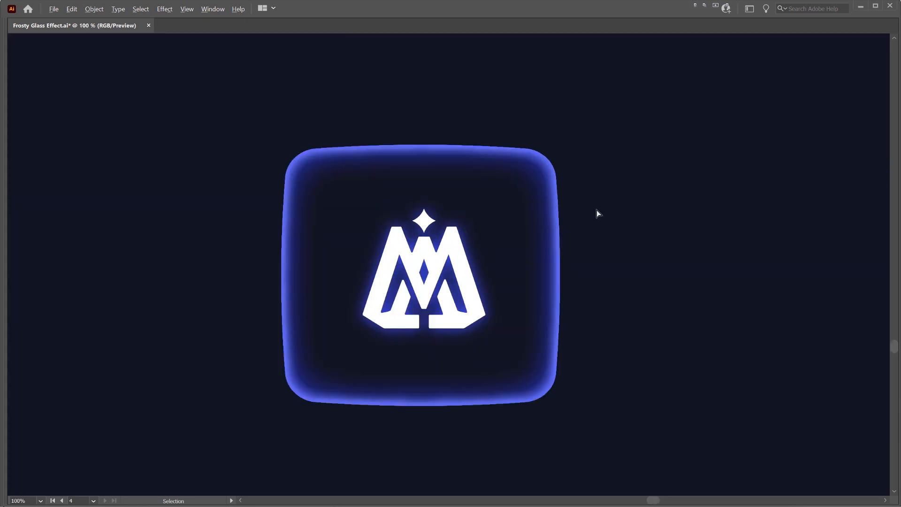
{"action": "key", "text": "ctrl+z"}
{"action": "left_click", "coordinate": [666, 176]}
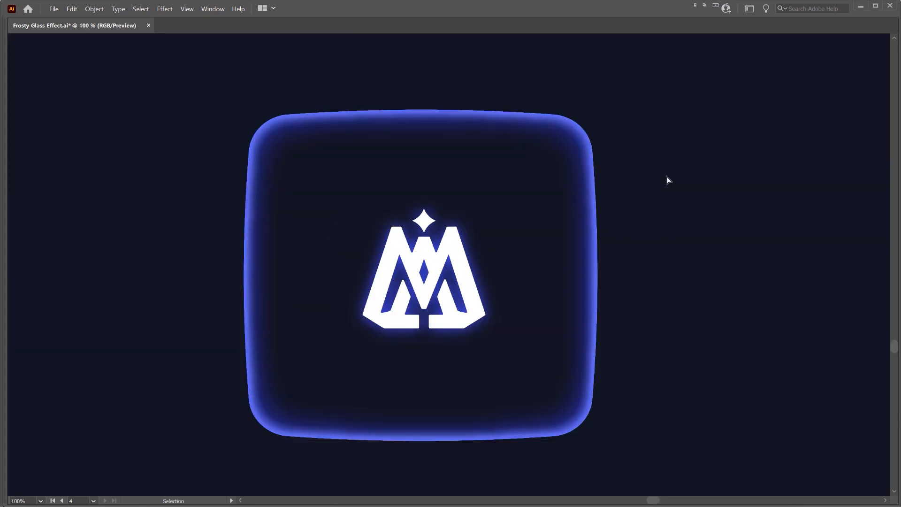
- Examine the finished frosted glass example on the upper artboard and compare it with the new icon
{"action": "scroll", "coordinate": [666, 177], "scroll_direction": "down", "scroll_amount": 3}
{"action": "left_click_drag", "start_coordinate": [707, 147], "coordinate": [607, 296]}
{"action": "key", "text": "alt+space"}
{"action": "left_click_drag", "start_coordinate": [591, 125], "coordinate": [584, 156]}
{"action": "scroll", "coordinate": [499, 120], "scroll_direction": "up", "scroll_amount": 4}
{"action": "scroll", "coordinate": [719, 167], "scroll_direction": "up", "scroll_amount": 3}
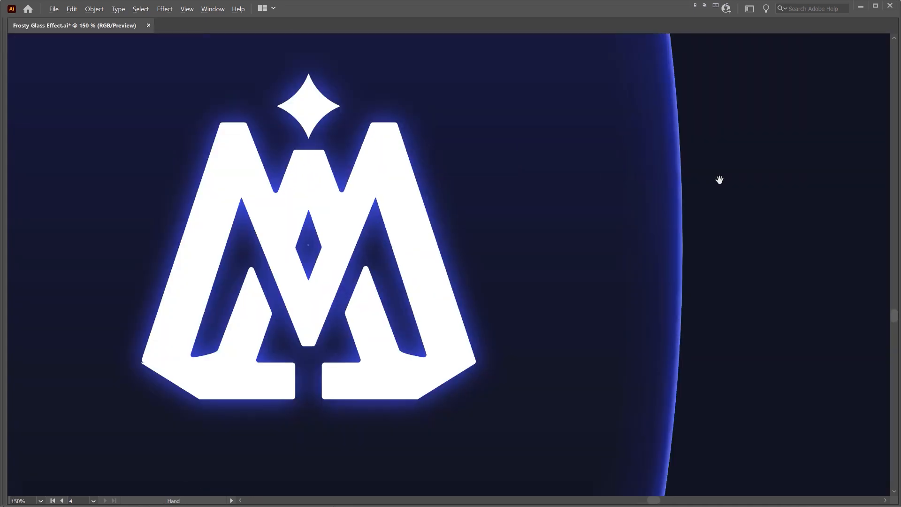
{"action": "scroll", "coordinate": [657, 207], "scroll_direction": "down", "scroll_amount": 6}
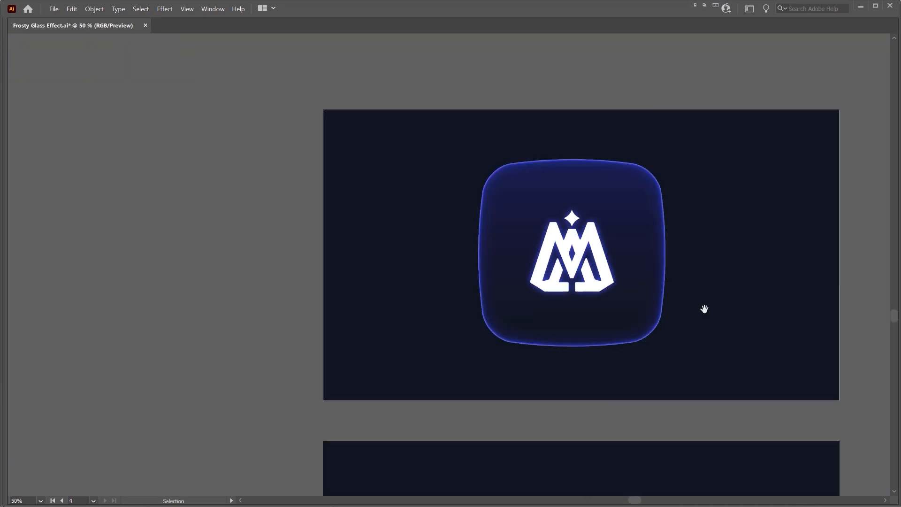
{"action": "scroll", "coordinate": [647, 152], "scroll_direction": "up", "scroll_amount": 2}
- Select the glowing square with the panels shown, hide them again, and view the deselected icon on its artboard
{"action": "left_click", "coordinate": [611, 146]}
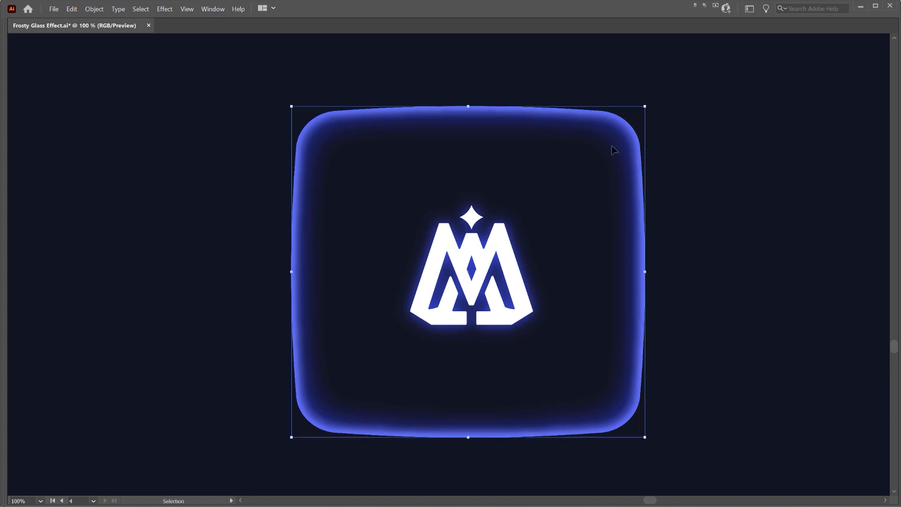
{"action": "key", "text": "Tab"}
{"action": "left_click_drag", "start_coordinate": [745, 164], "coordinate": [710, 118]}
{"action": "key", "text": "Tab"}
{"action": "scroll", "coordinate": [666, 219], "scroll_direction": "down", "scroll_amount": 1}
{"action": "scroll", "coordinate": [659, 176], "scroll_direction": "down", "scroll_amount": 2}
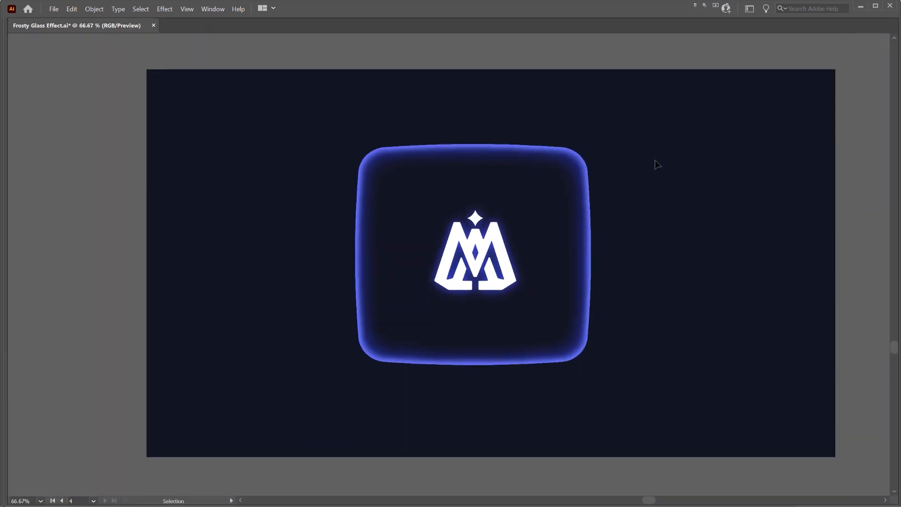